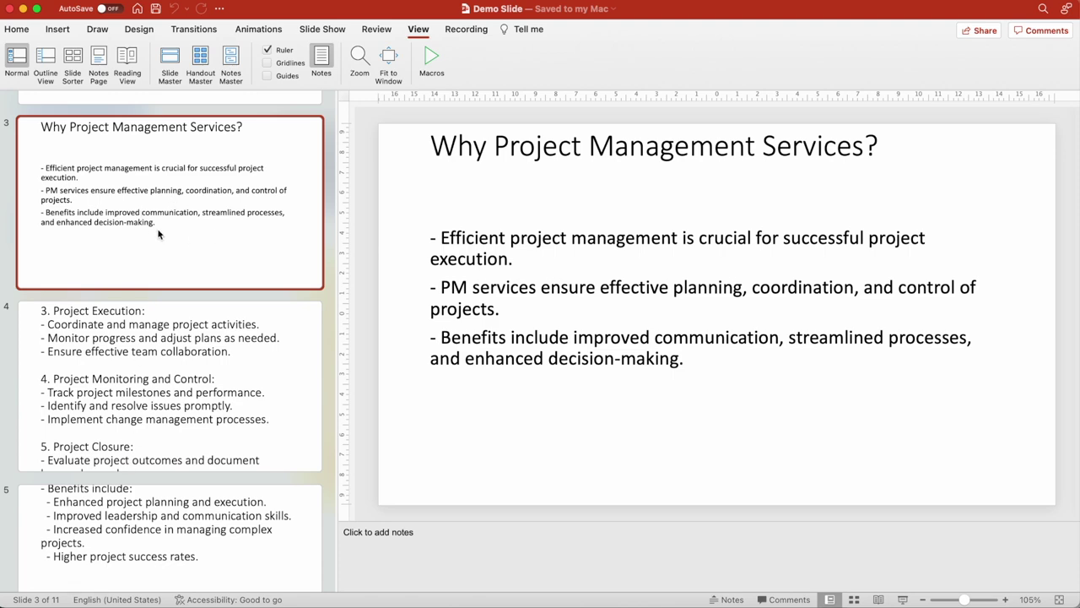
# Step: Switch to Outline View and delete the blank lines under slide 3's title
pyautogui.click(193, 414)
pyautogui.click(181, 543)
pyautogui.click(182, 412)
pyautogui.click(198, 260)
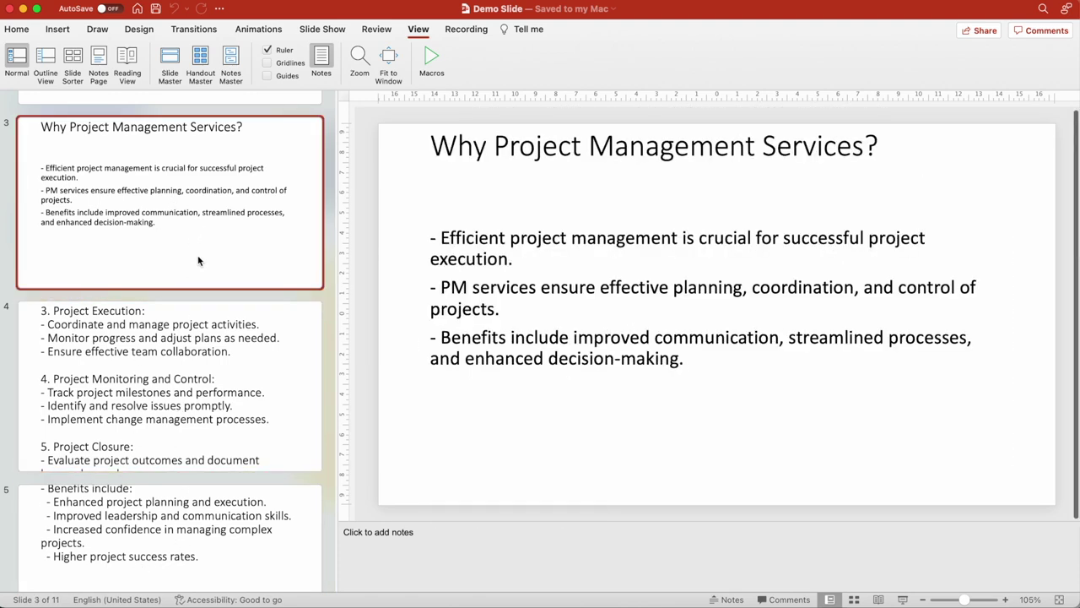
pyautogui.click(47, 59)
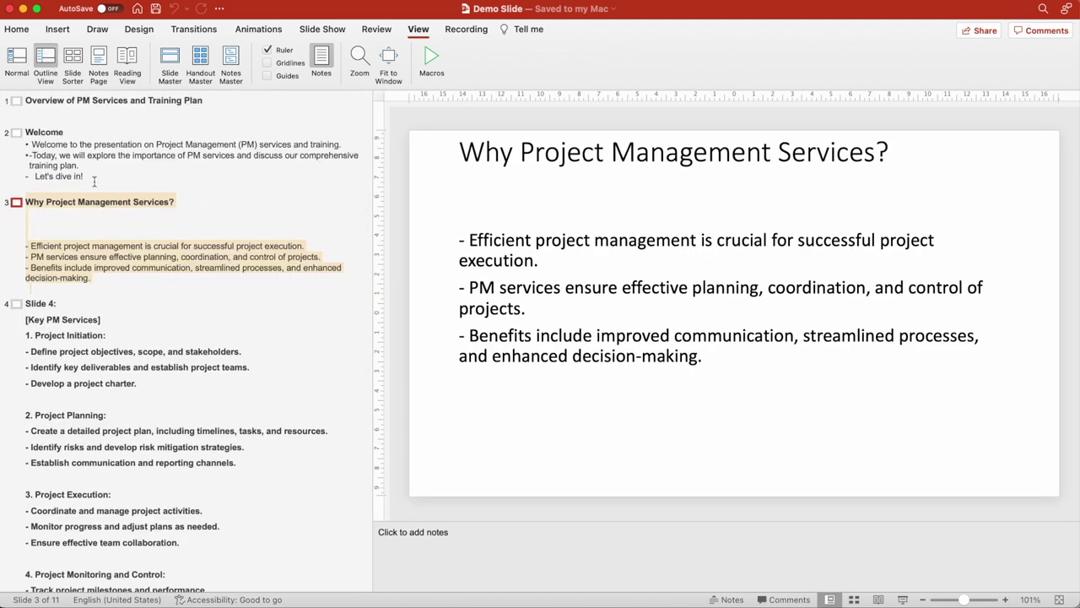
pyautogui.click(61, 227)
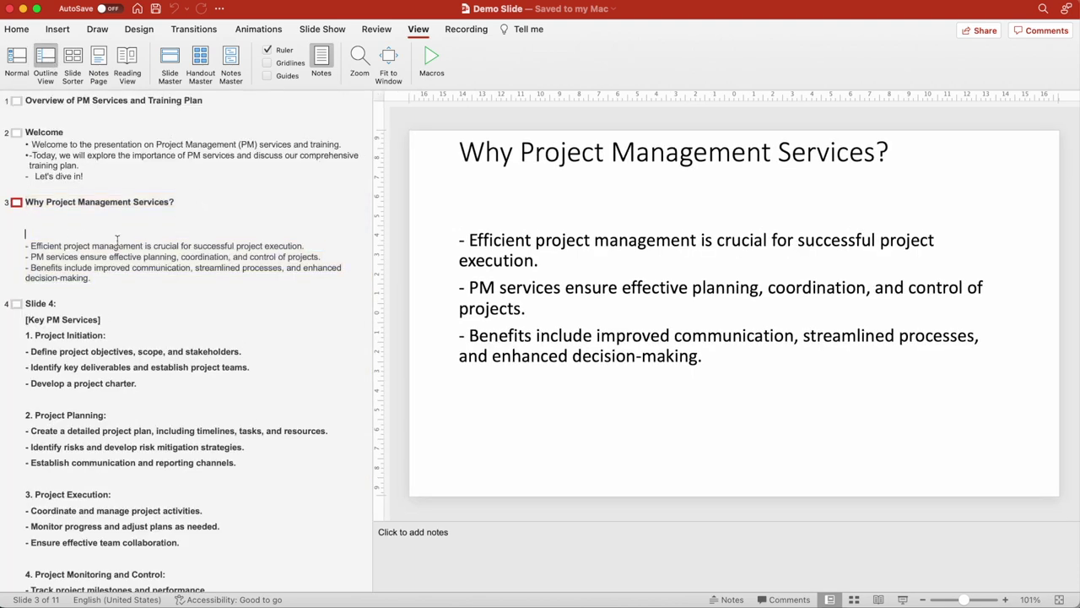
pyautogui.press('BackSpace')
pyautogui.press('BackSpace')
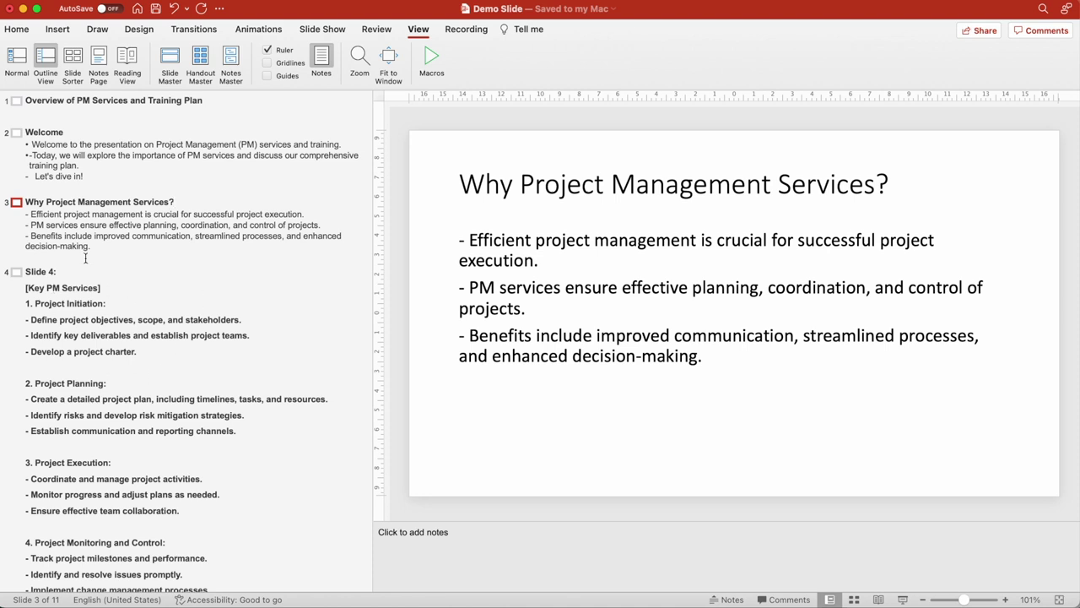
# Step: Replace slide 4's 'Slide 4:' title with 'Key PM Services', removing the brackets
pyautogui.moveTo(125, 291); pyautogui.dragTo(44, 287)
pyautogui.press('super+c')
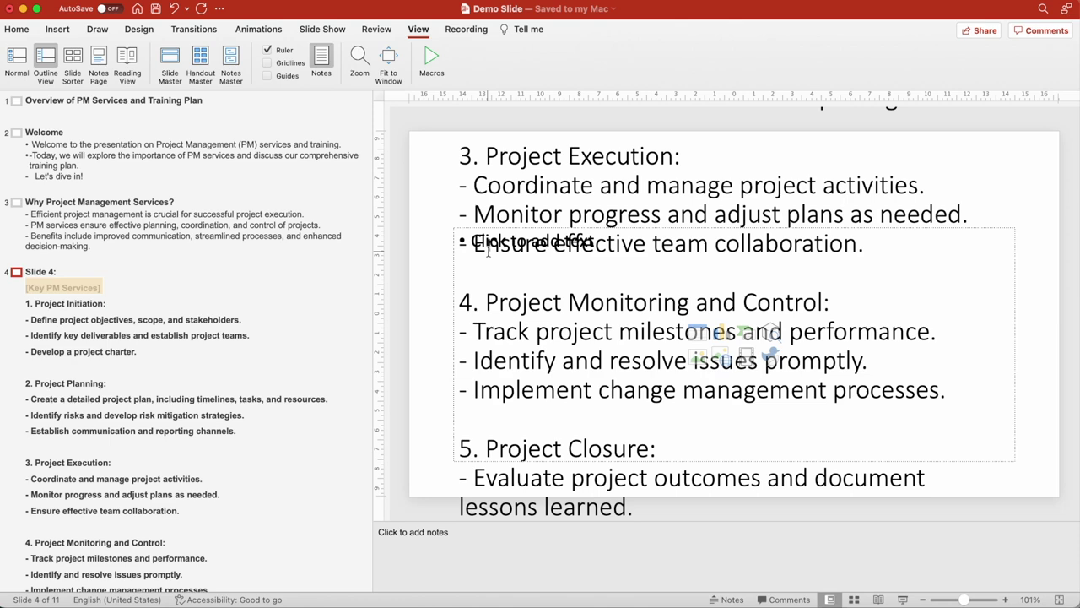
pyautogui.press('BackSpace')
pyautogui.moveTo(88, 275); pyautogui.dragTo(28, 271)
pyautogui.press('super+v')
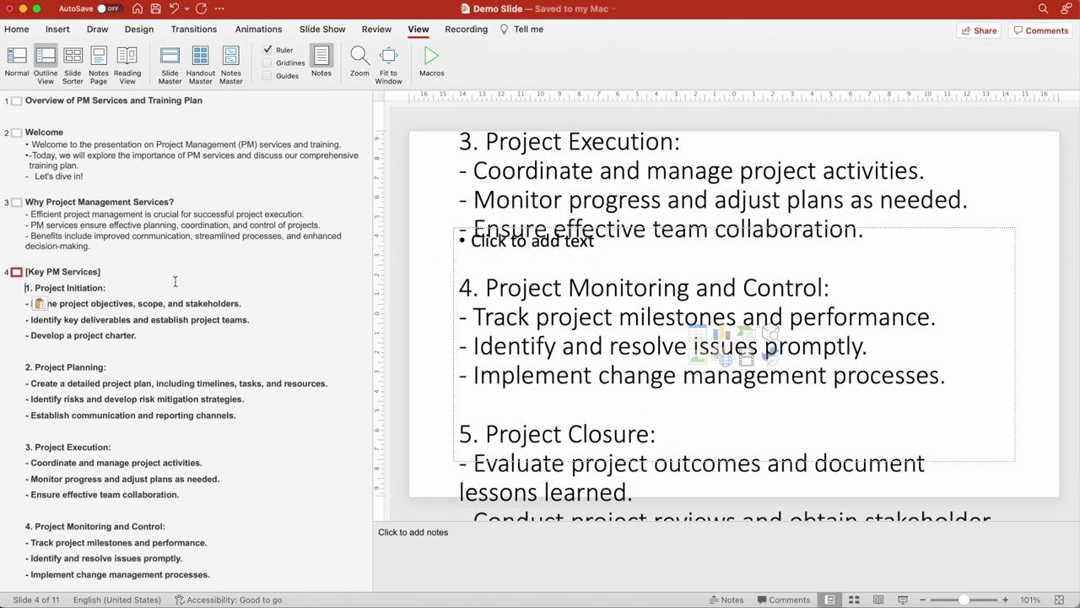
pyautogui.press('BackSpace')
pyautogui.click(28, 271)
pyautogui.press('BackSpace')
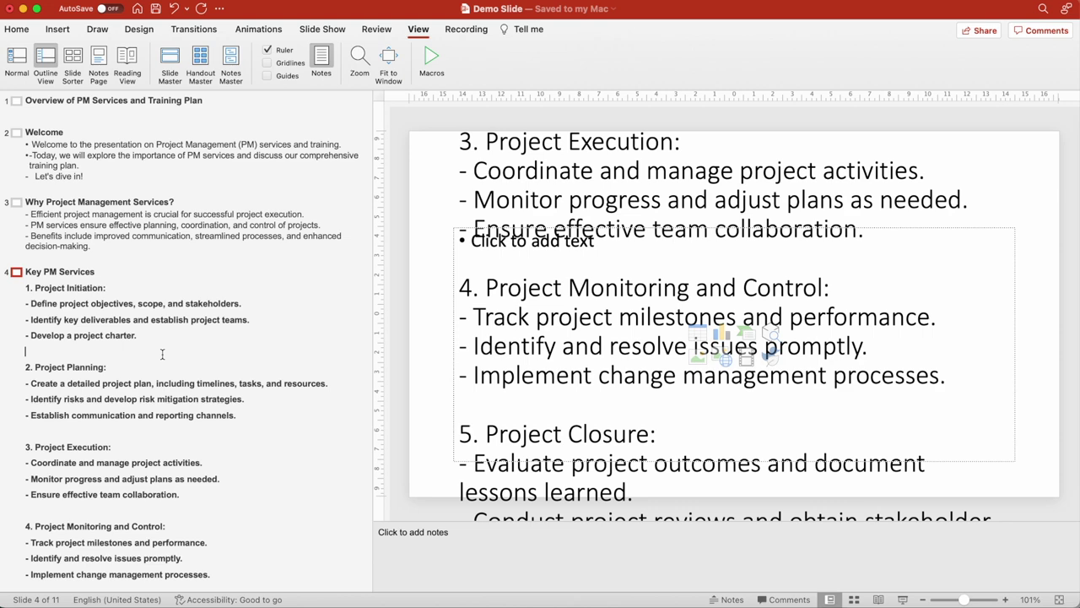
# Step: Delete the blank lines in slide 4's list, including those above 3. Project Execution and 4. Project Monitoring and Control
pyautogui.press('BackSpace')
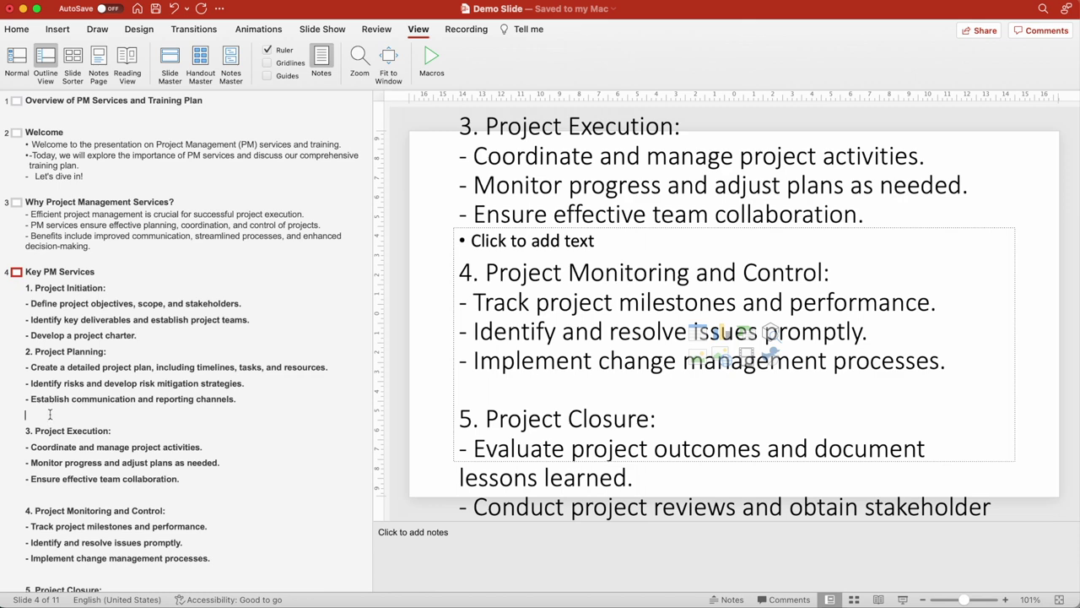
pyautogui.press('BackSpace')
pyautogui.click(90, 224)
pyautogui.click(87, 332)
pyautogui.scroll(5, 875, 359)
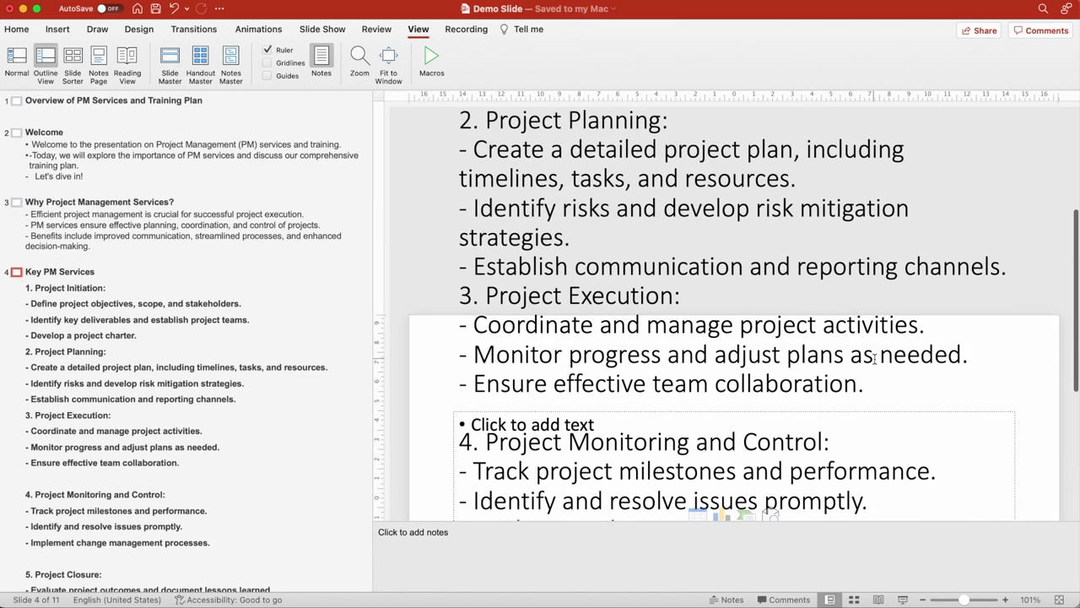
pyautogui.scroll(-6, 875, 359)
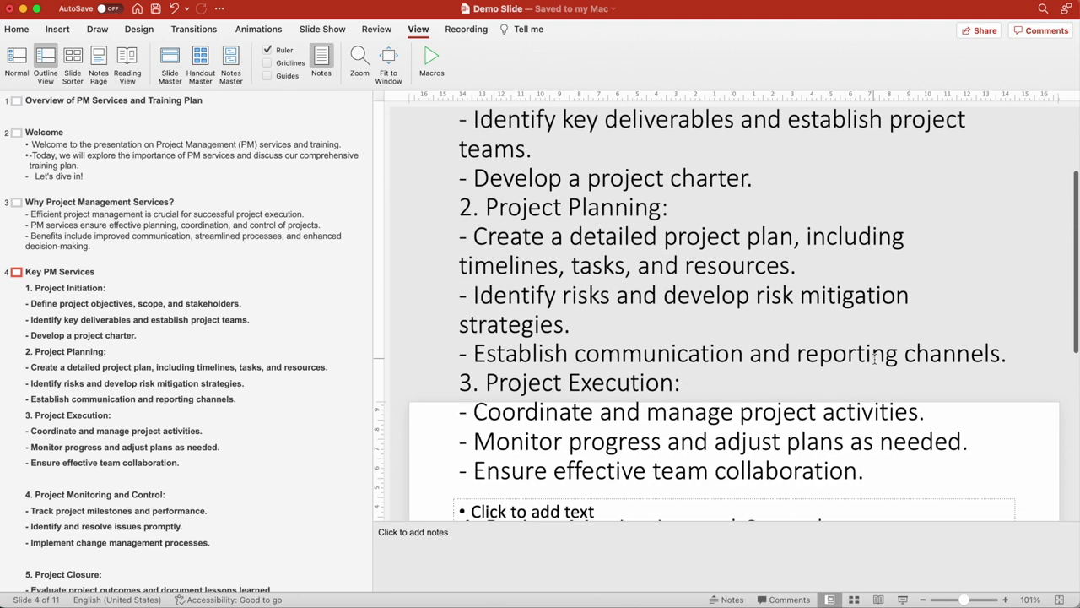
pyautogui.scroll(-4, 875, 359)
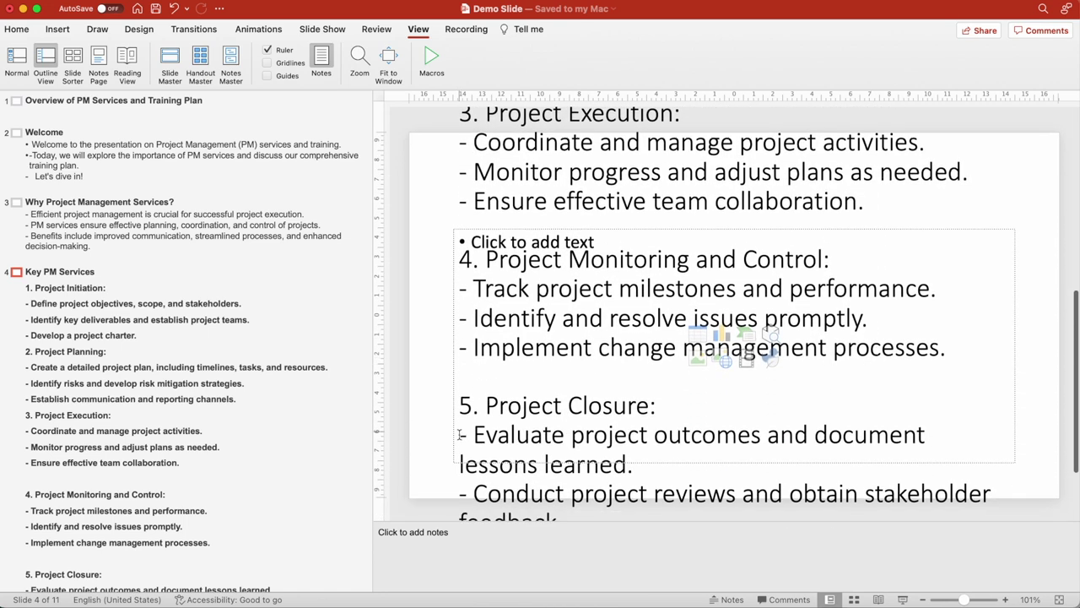
pyautogui.click(64, 478)
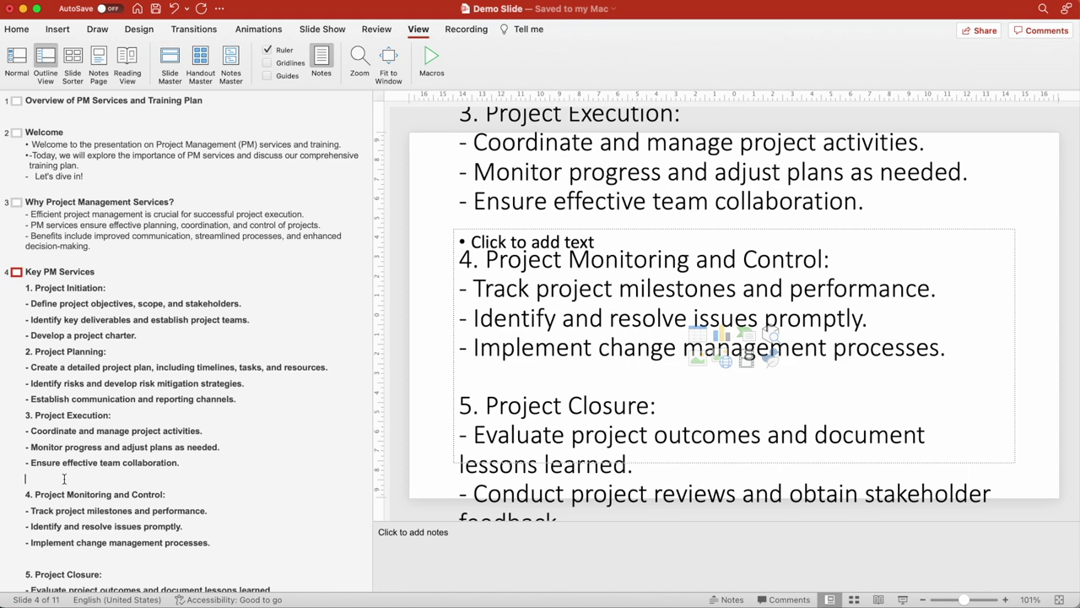
pyautogui.press('BackSpace')
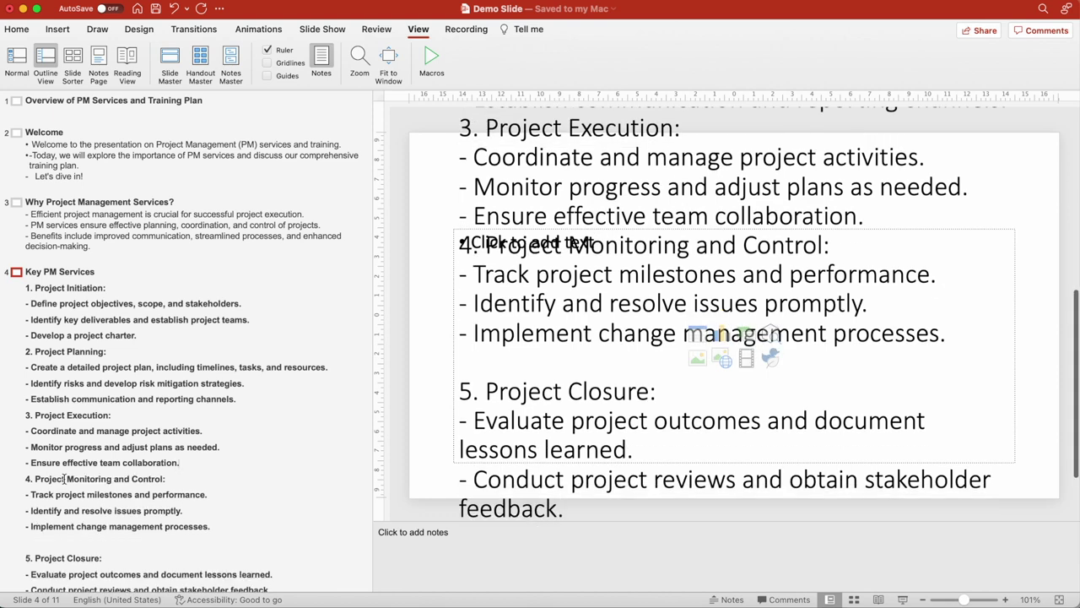
# Step: In Slide Sorter, move Advanced Project Management to slide 4, directly ahead of the Benefits slide
pyautogui.click(71, 61)
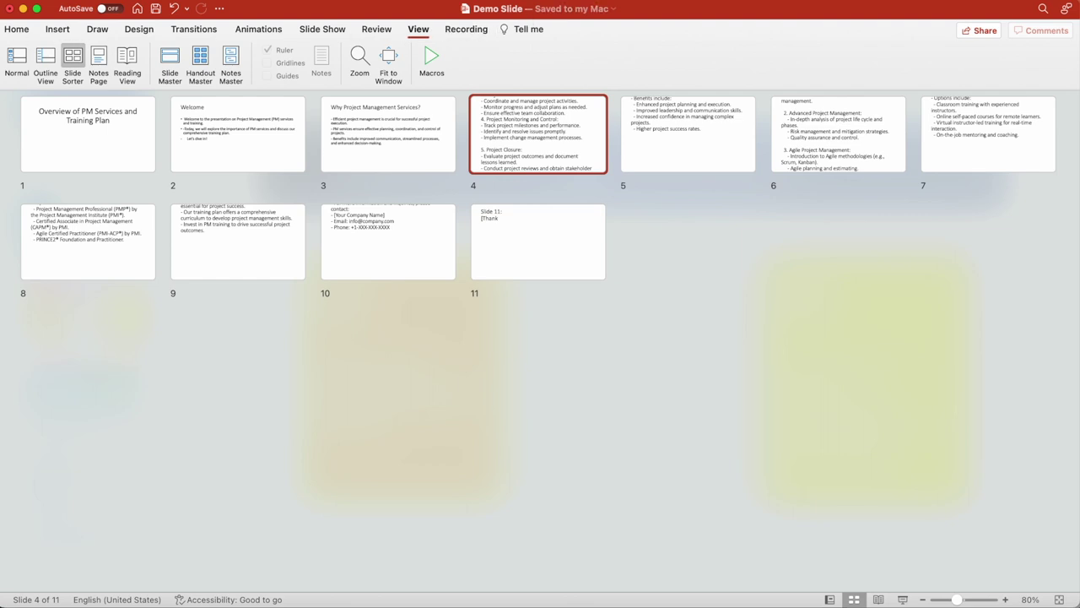
pyautogui.click(419, 32)
pyautogui.click(419, 32)
pyautogui.moveTo(697, 142); pyautogui.dragTo(490, 147)
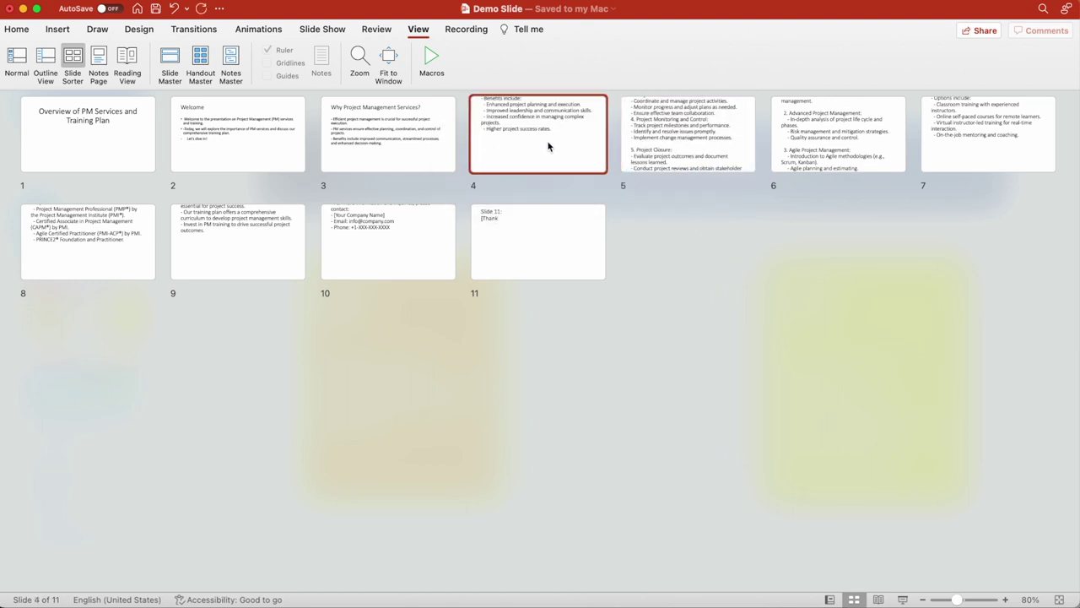
pyautogui.moveTo(853, 137); pyautogui.dragTo(475, 160)
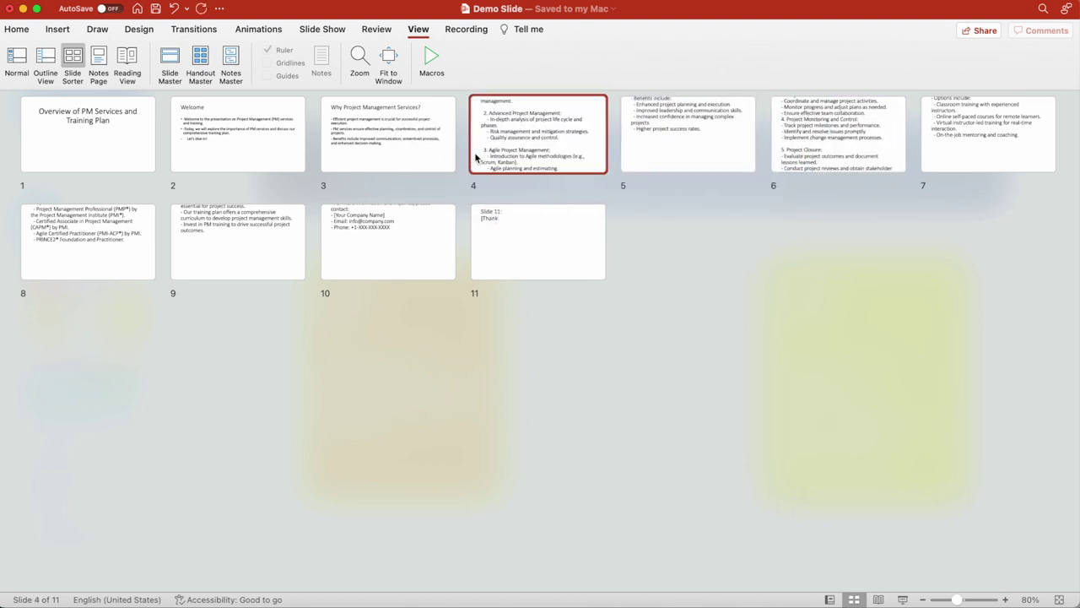
pyautogui.moveTo(552, 150); pyautogui.dragTo(793, 173)
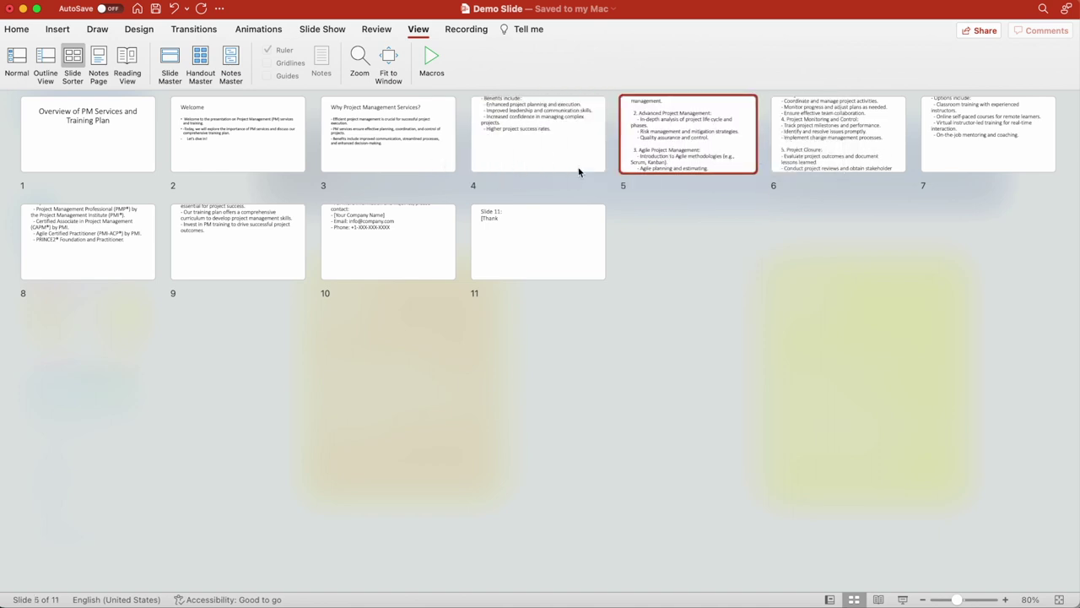
pyautogui.moveTo(689, 149); pyautogui.dragTo(484, 158)
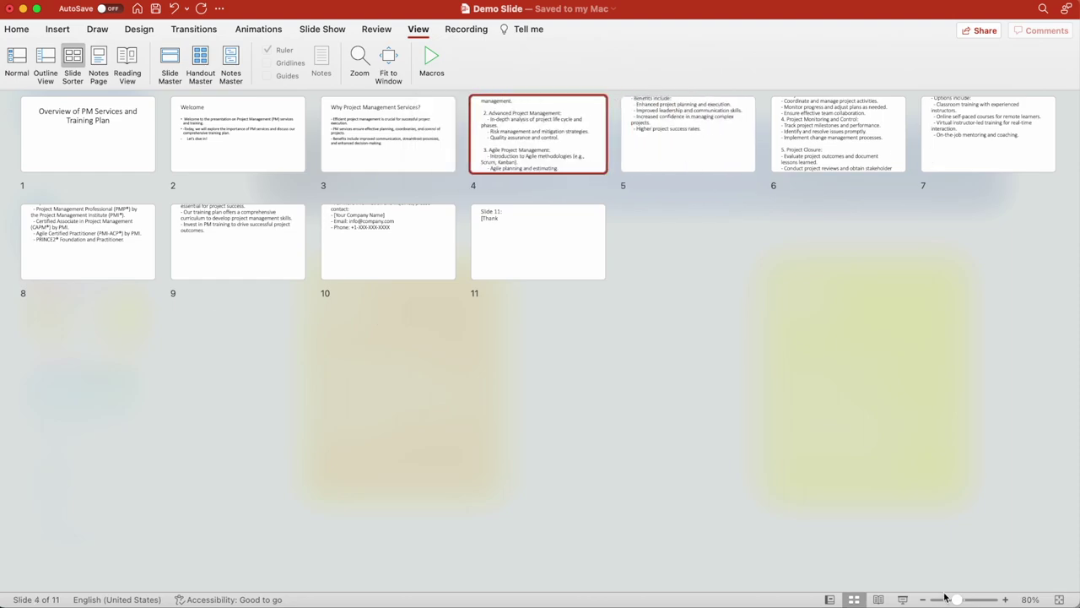
pyautogui.moveTo(959, 601)
pyautogui.mouseDown()
pyautogui.moveTo(979, 600)
pyautogui.moveTo(950, 600)
pyautogui.mouseUp()
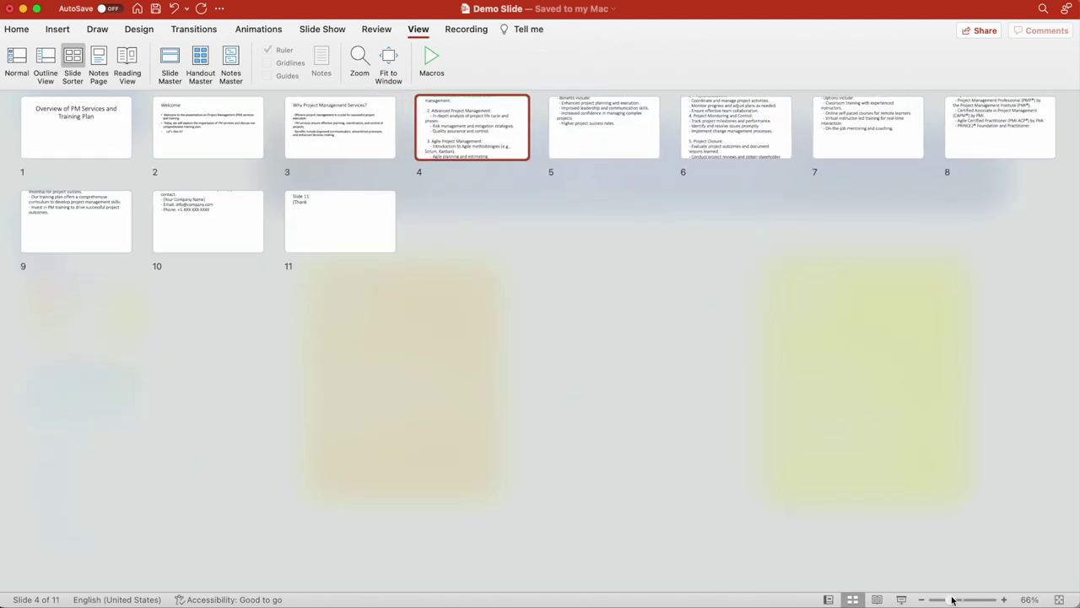
# Step: Edit slide 4's speaker notes on its notes page, return to Normal, then preview and exit the slide show
pyautogui.click(100, 60)
pyautogui.click(409, 363)
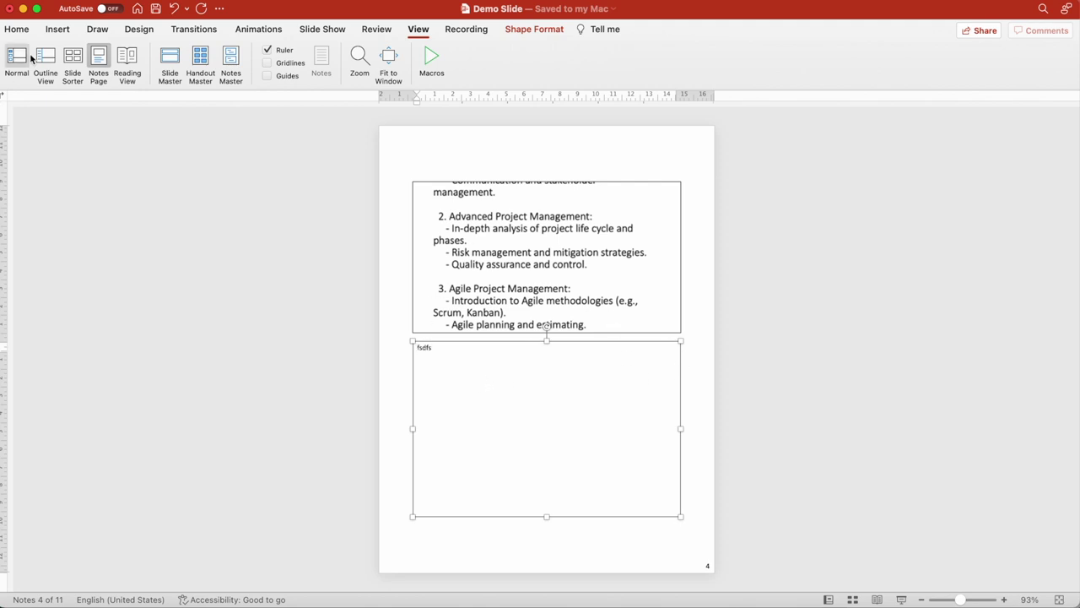
pyautogui.click(21, 59)
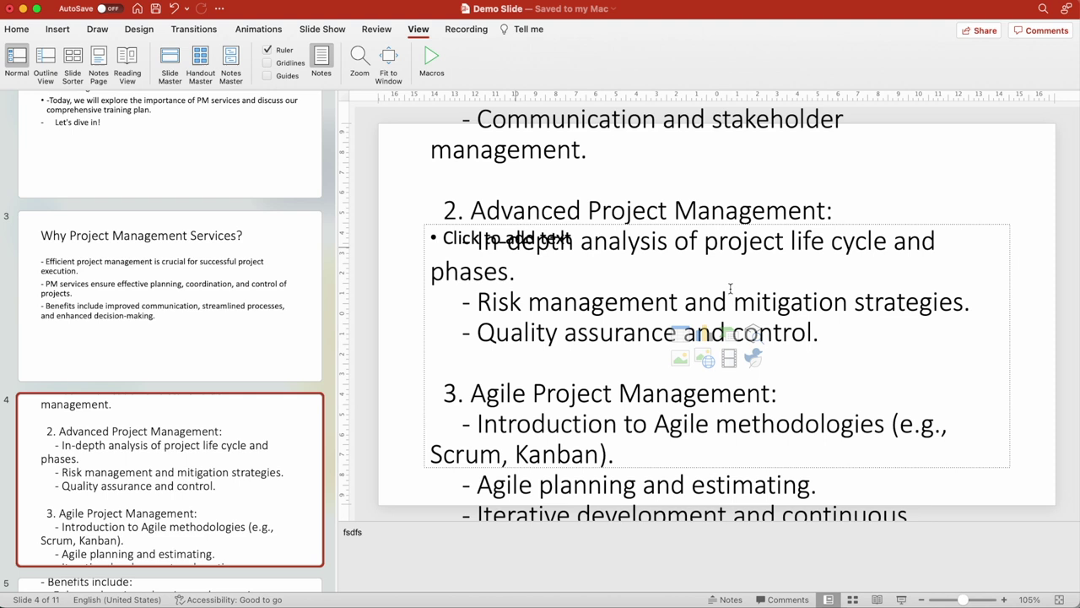
pyautogui.click(902, 600)
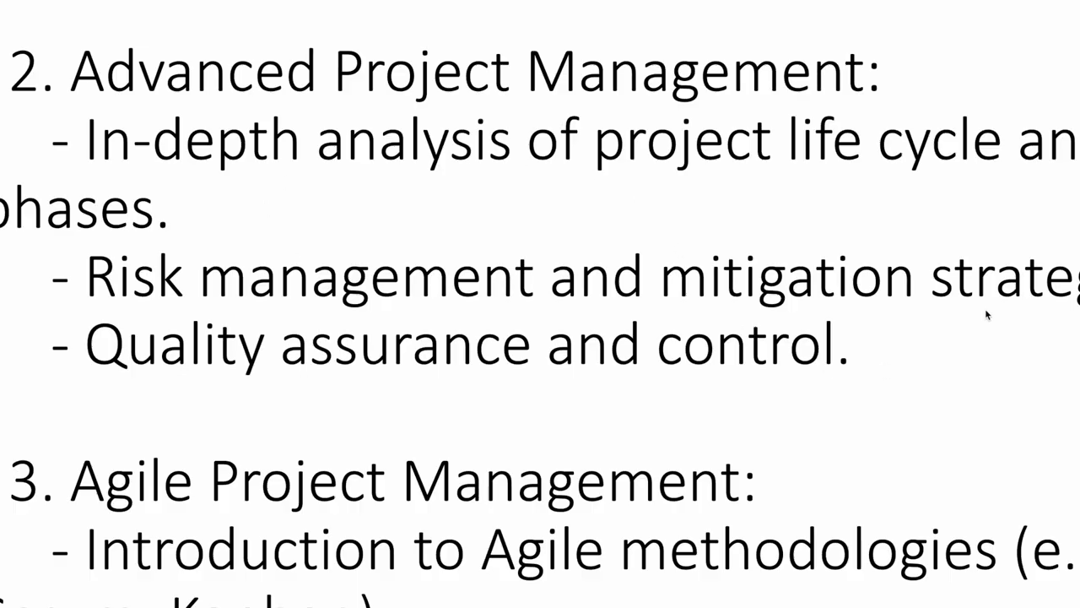
pyautogui.press('Escape')
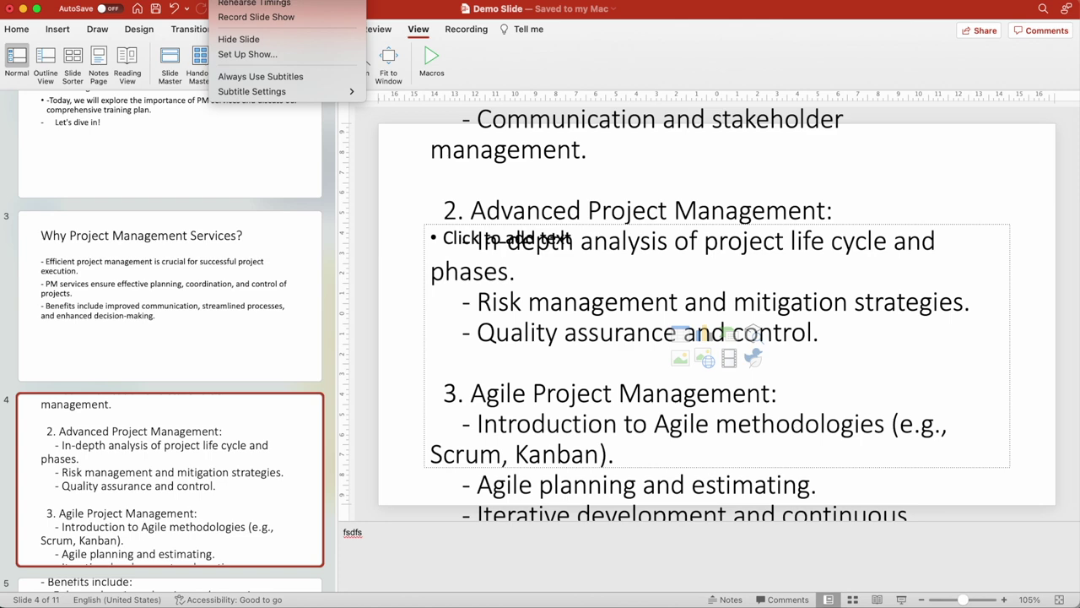
# Step: Open Set Up Show and accept its current settings with OK
pyautogui.click(280, 53)
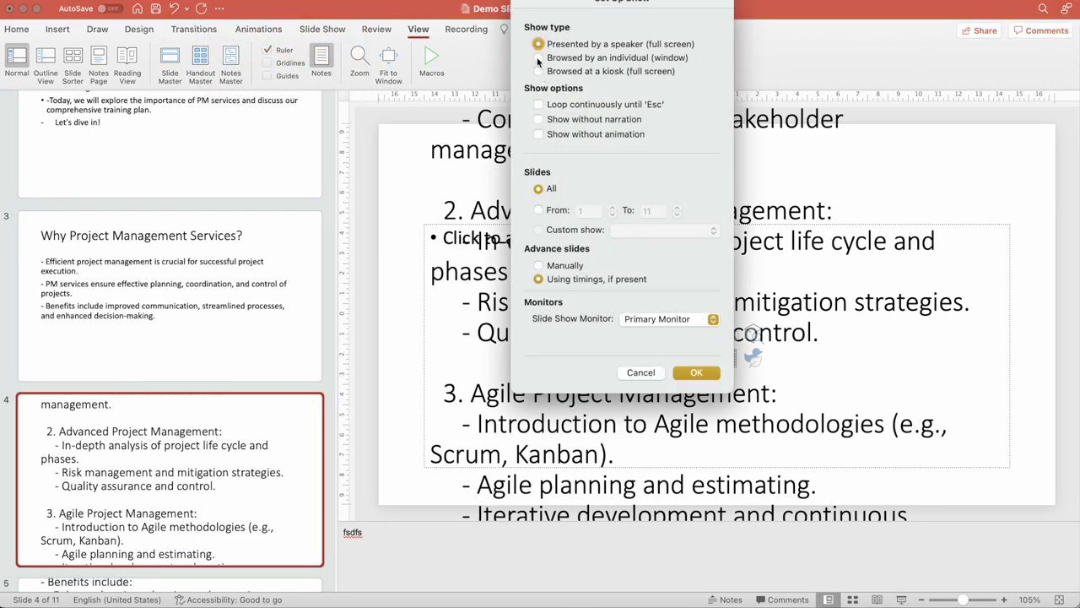
pyautogui.click(696, 372)
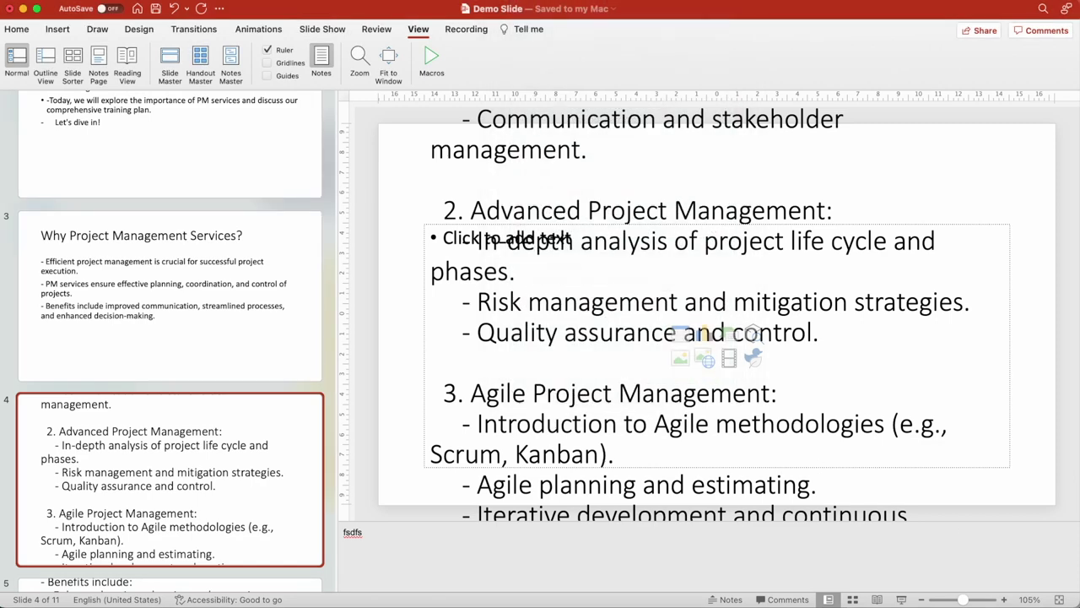
pyautogui.click(902, 600)
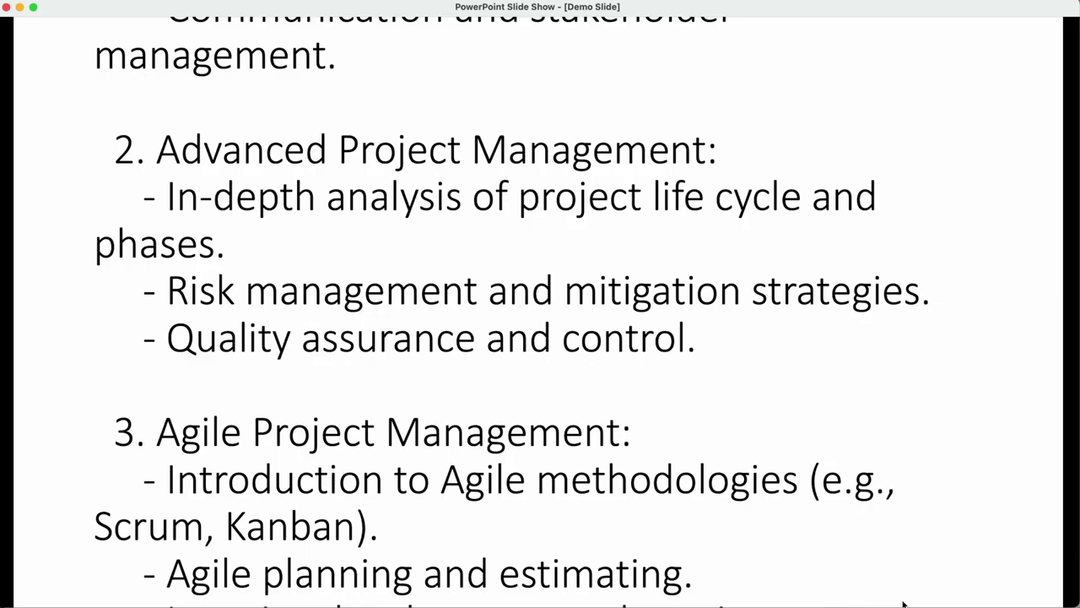
pyautogui.click(376, 260)
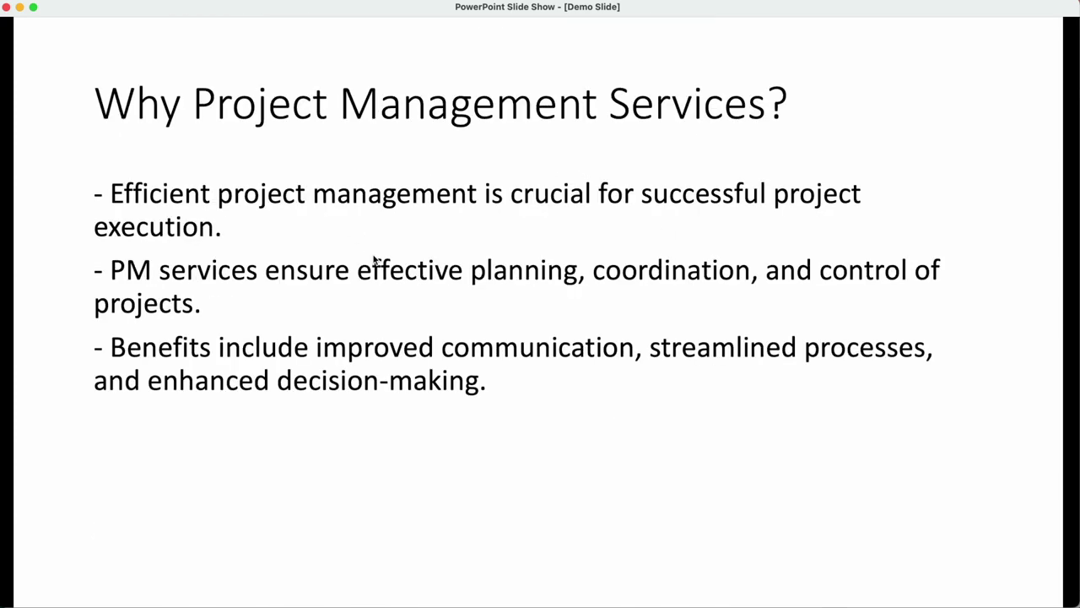
pyautogui.press('Escape')
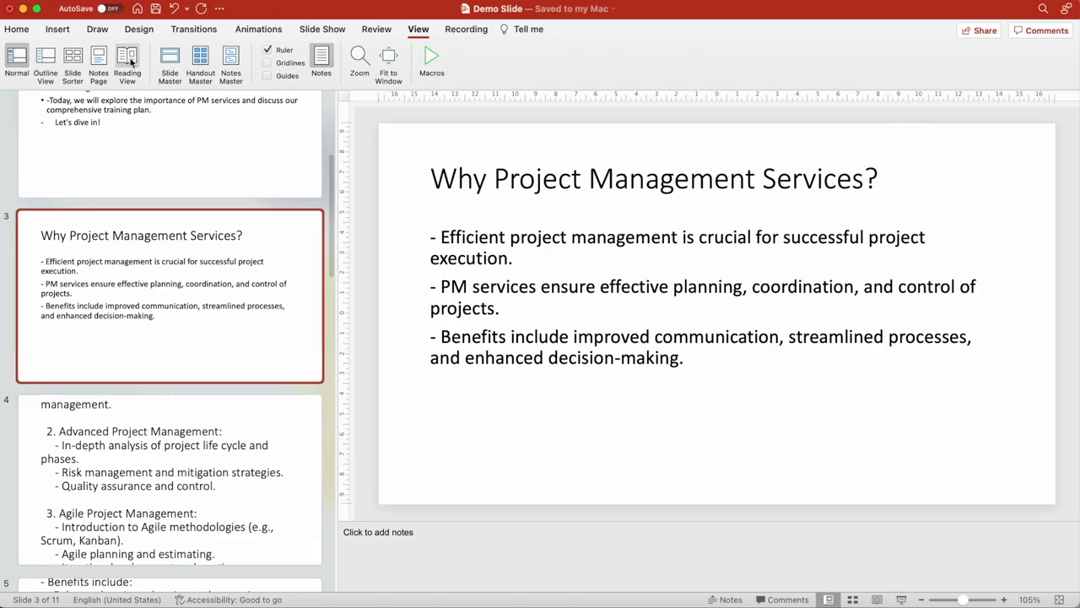
pyautogui.click(20, 61)
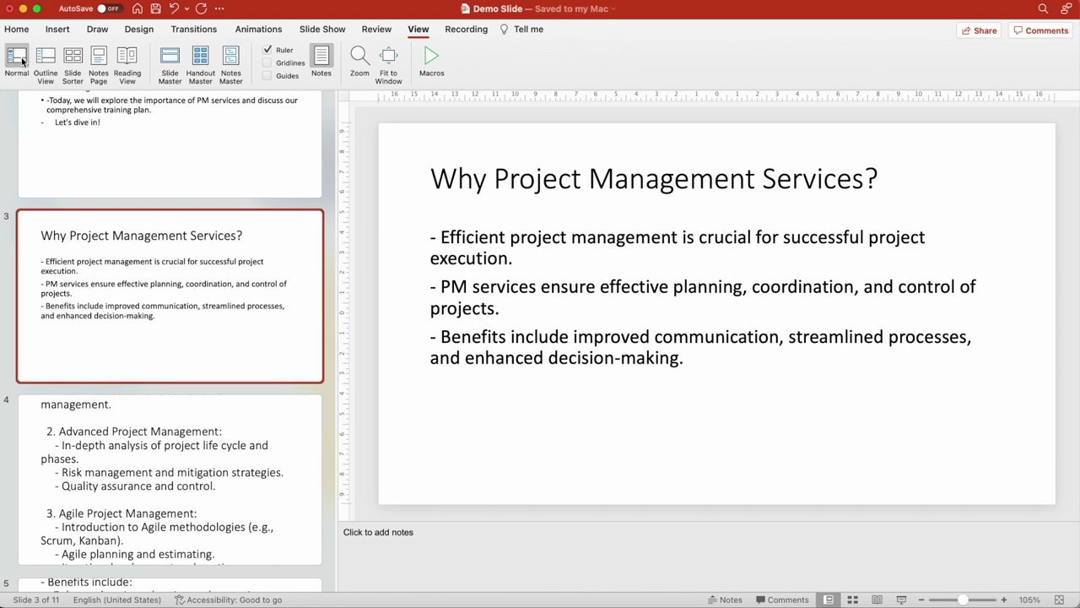
pyautogui.click(46, 59)
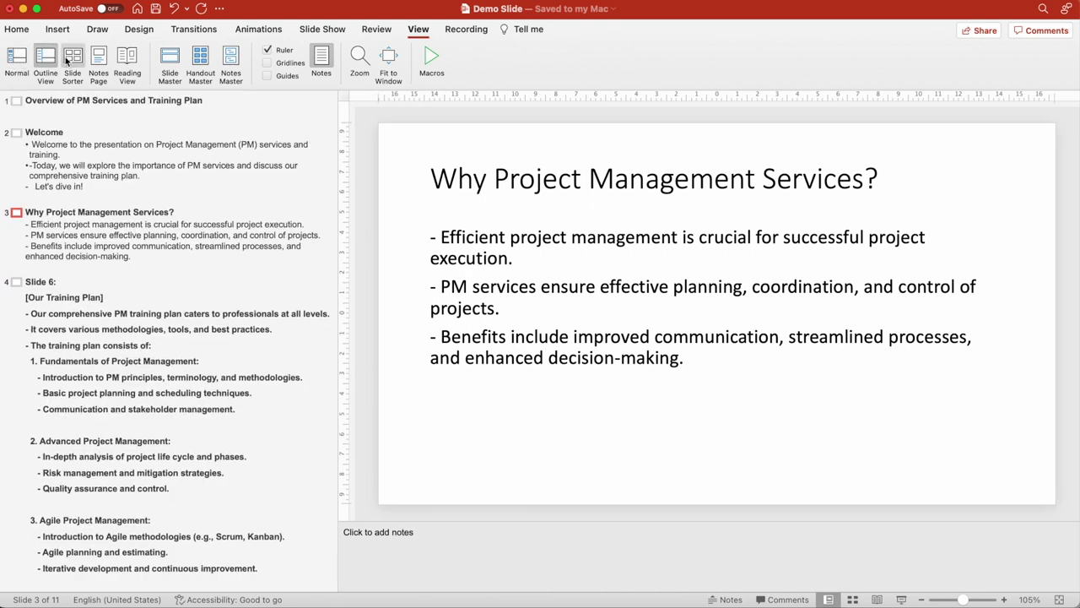
pyautogui.click(72, 60)
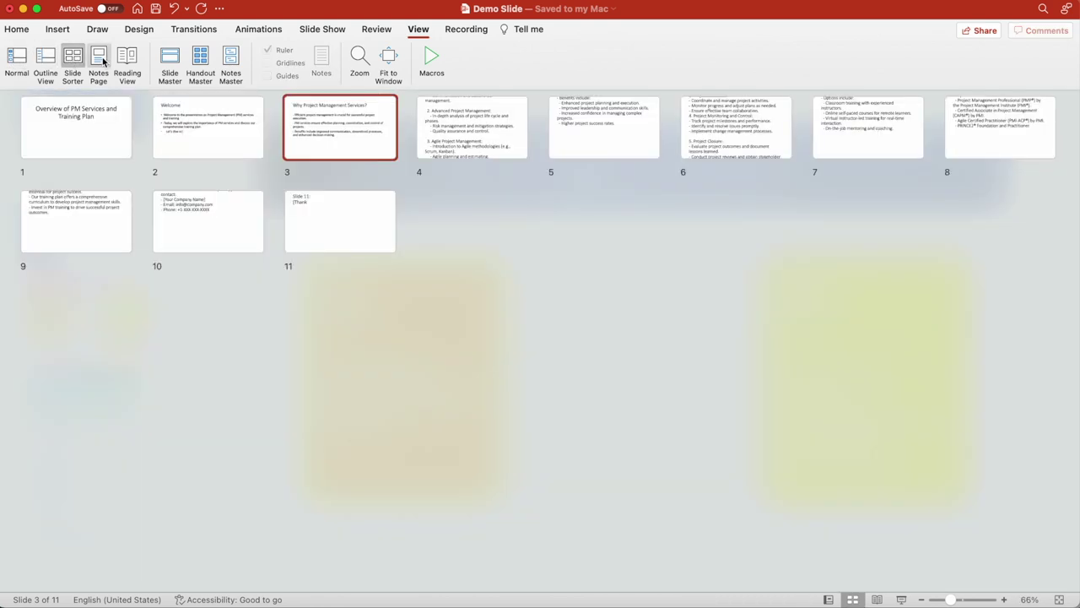
pyautogui.click(99, 60)
pyautogui.click(128, 60)
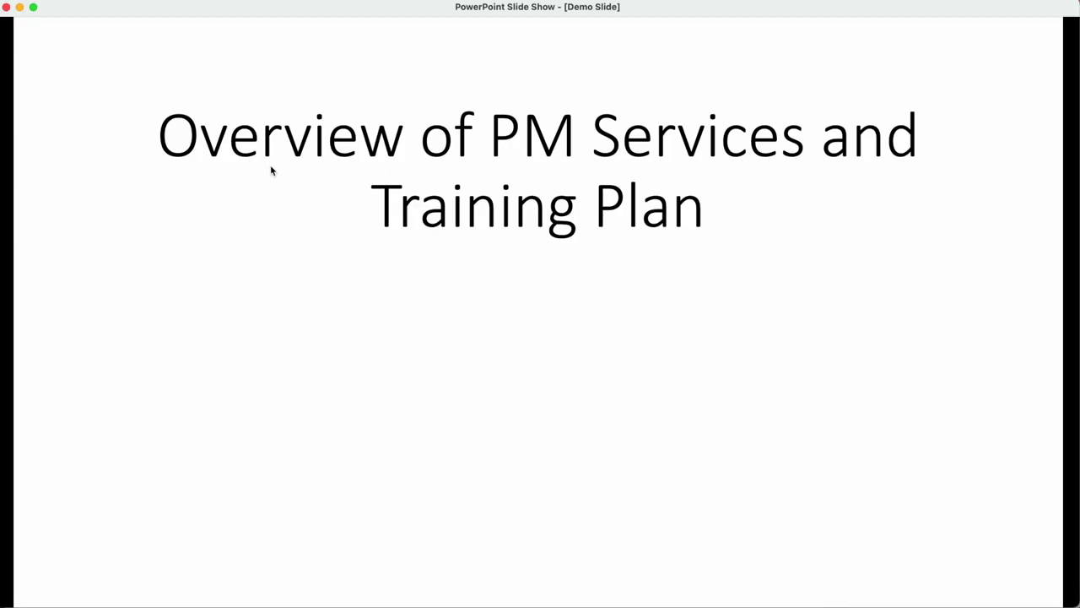
pyautogui.press('Escape')
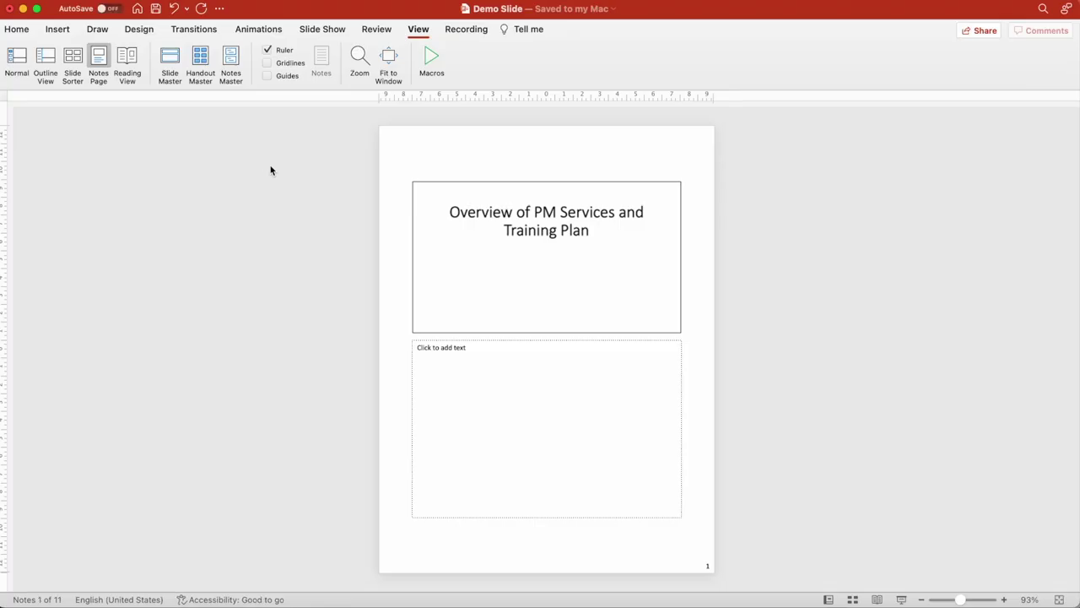
pyautogui.click(17, 60)
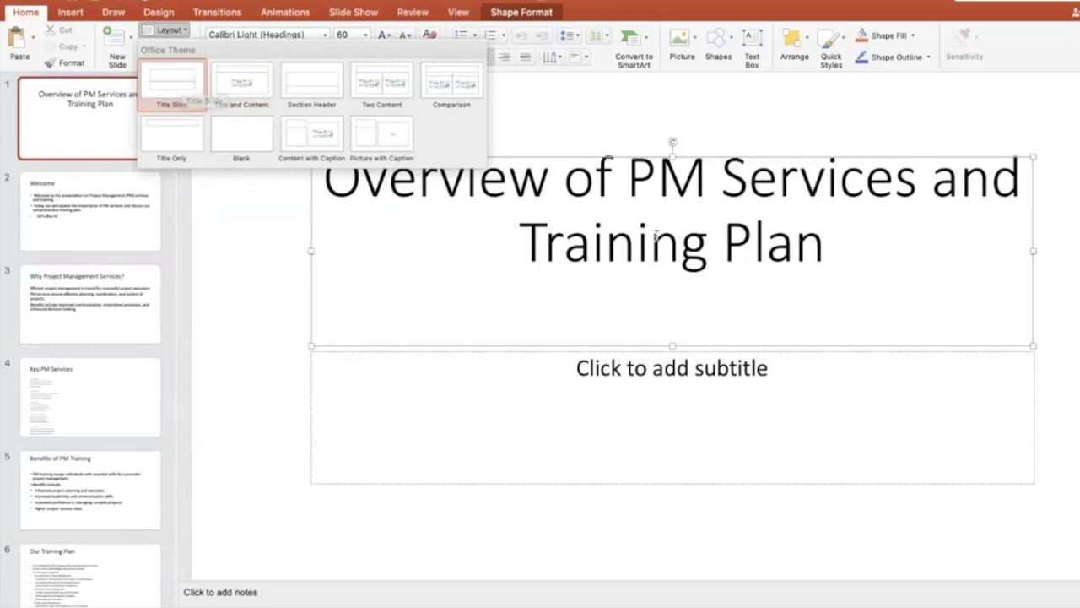
# Step: Apply the Title Slide layout to the cover slide and check its title and subtitle placeholders
pyautogui.click(173, 97)
pyautogui.moveTo(368, 177); pyautogui.dragTo(876, 318)
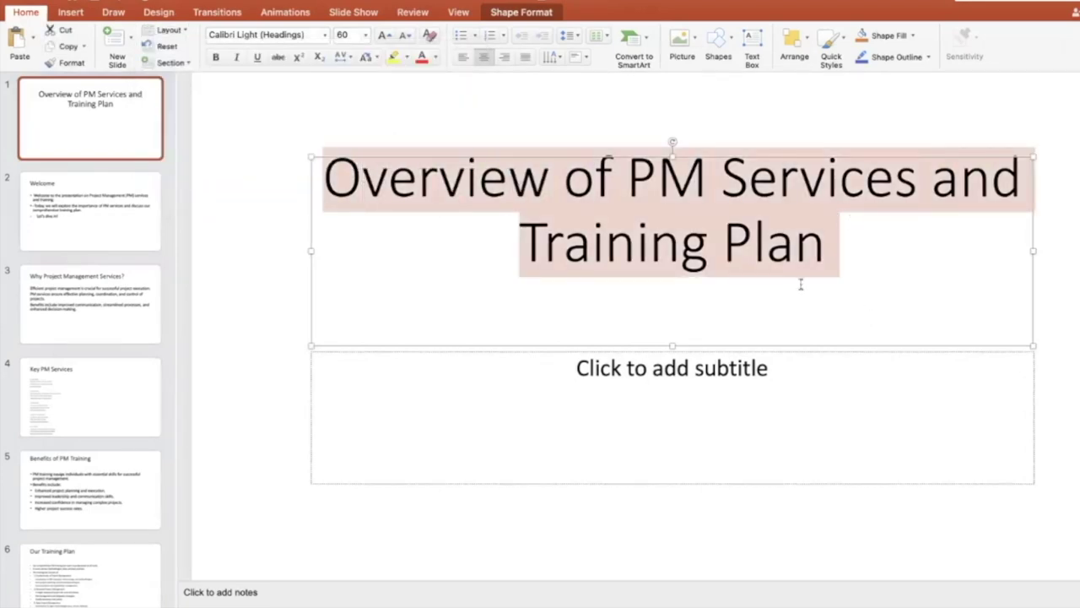
pyautogui.click(572, 395)
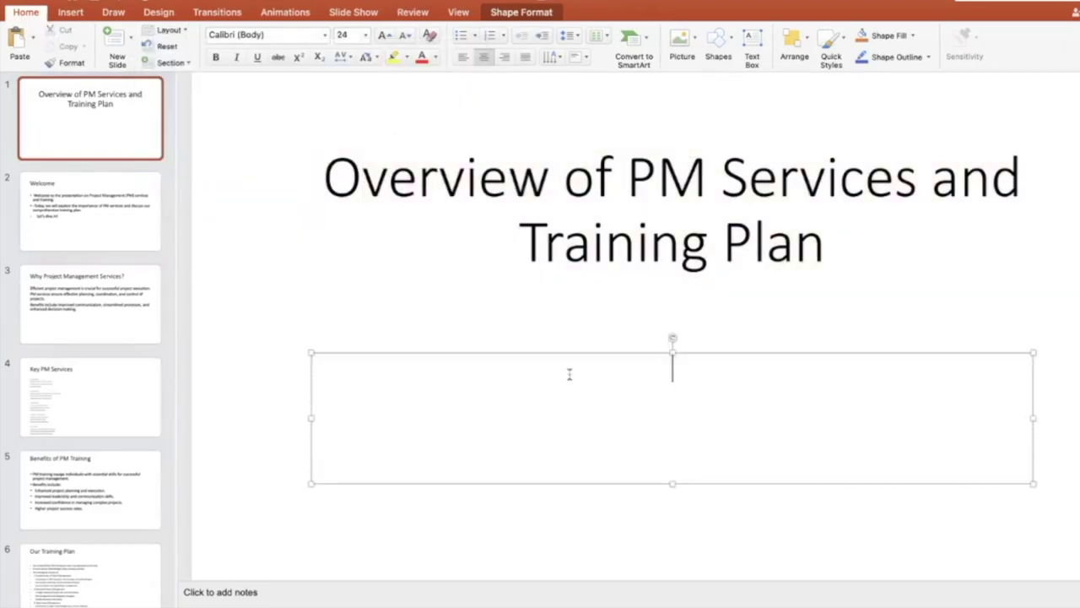
# Step: Give the Welcome slide the Title and Content layout
pyautogui.click(90, 231)
pyautogui.click(179, 32)
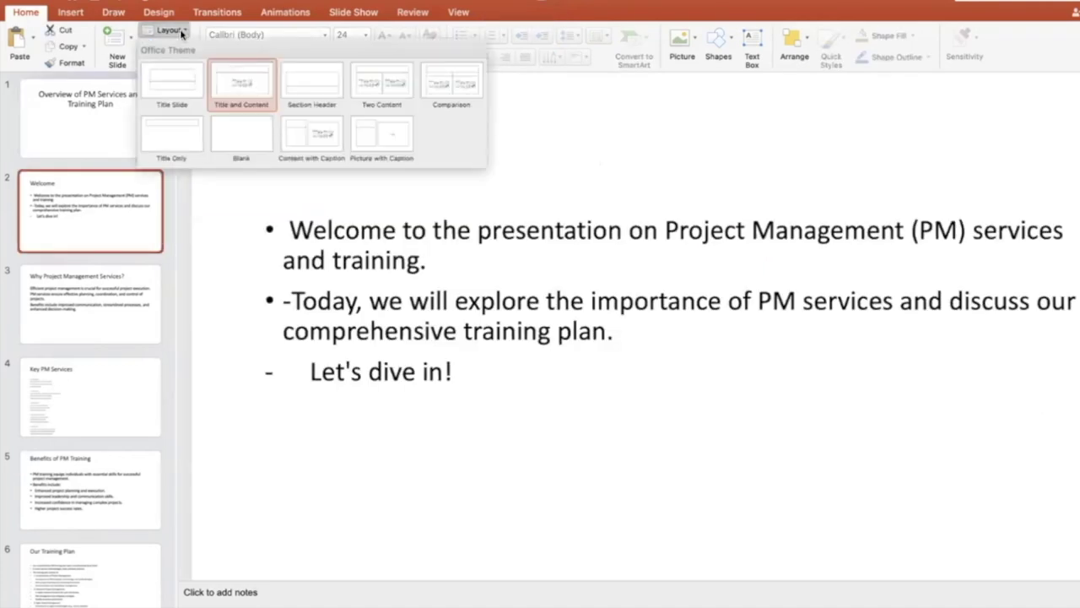
pyautogui.click(483, 309)
pyautogui.click(363, 258)
pyautogui.click(431, 396)
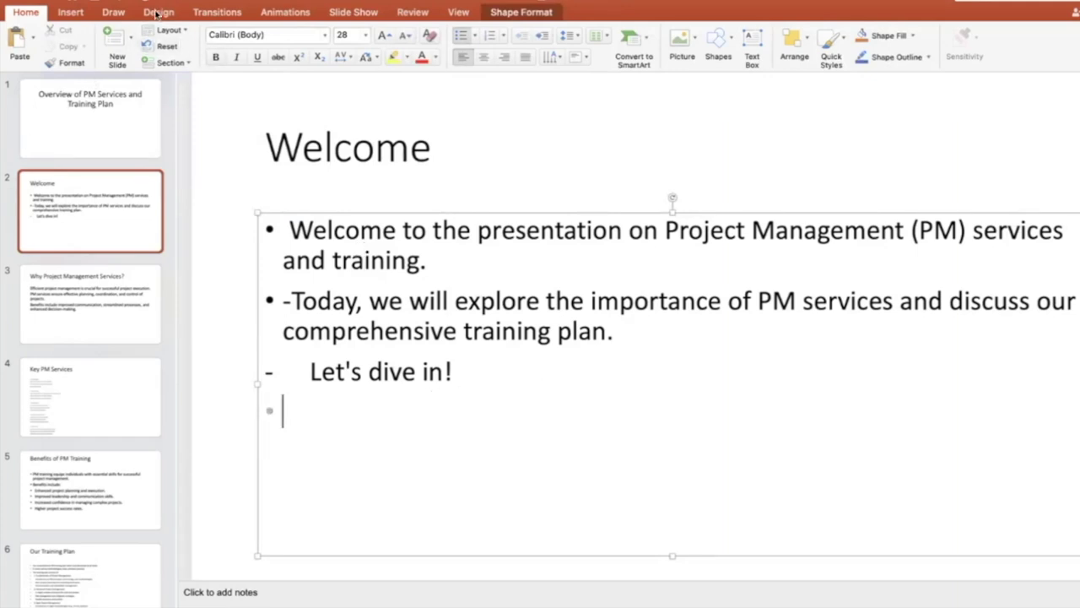
# Step: Review slide 3 and Key PM Services, close the layout list unchanged, and return to the cover slide
pyautogui.click(88, 286)
pyautogui.click(75, 393)
pyautogui.click(97, 283)
pyautogui.click(101, 209)
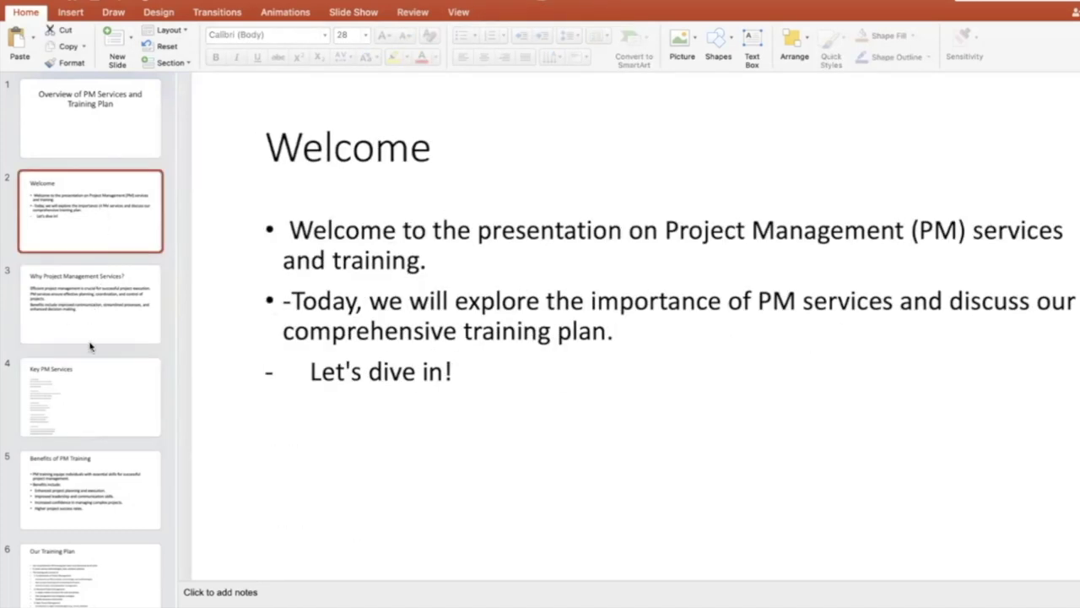
pyautogui.scroll(-3, 91, 346)
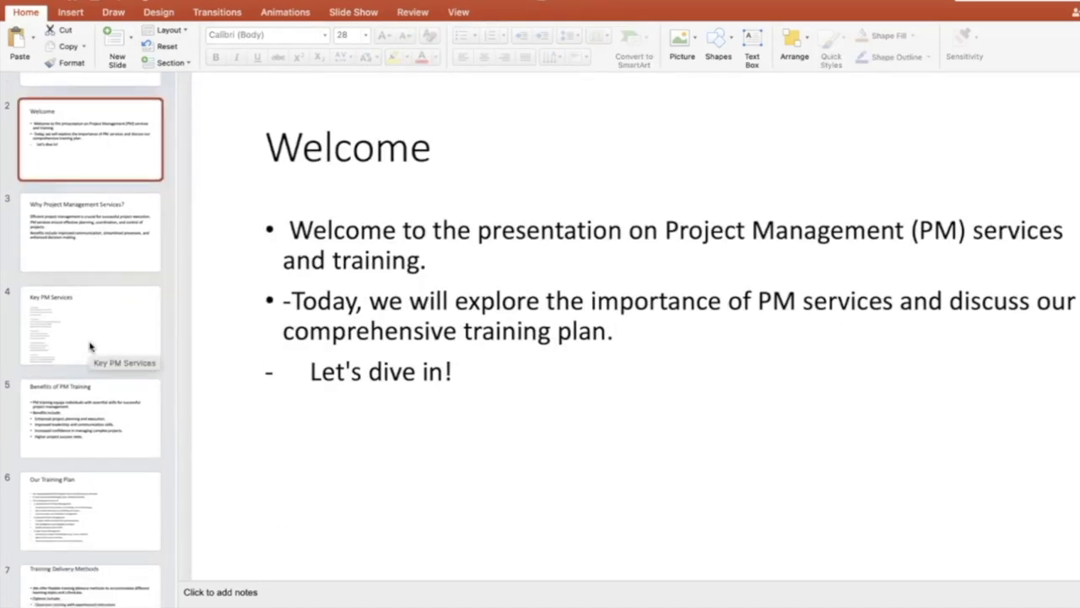
pyautogui.click(181, 34)
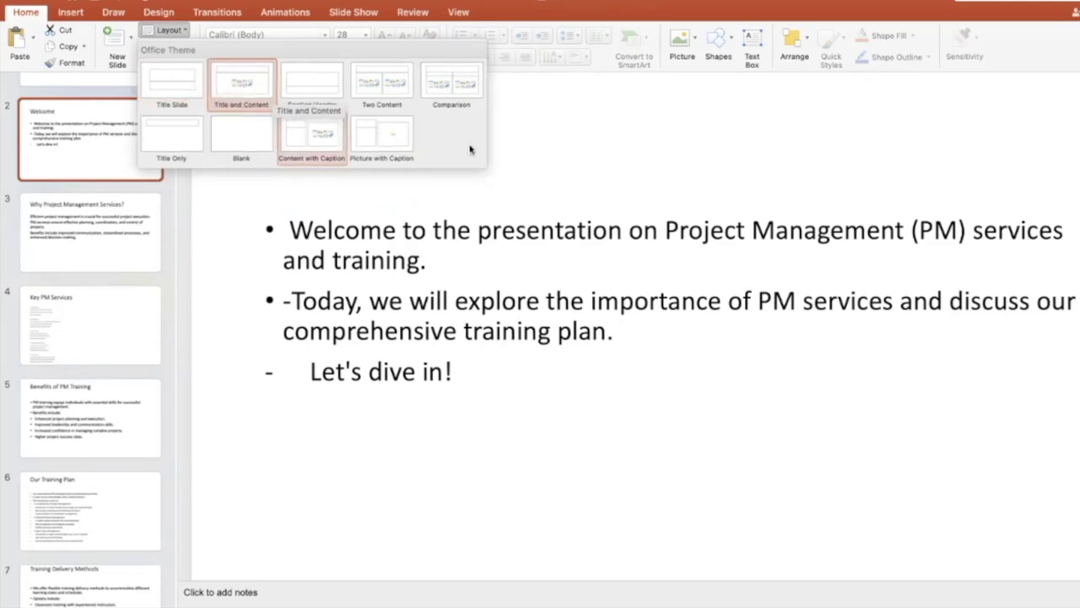
pyautogui.click(566, 163)
pyautogui.scroll(2, 96, 205)
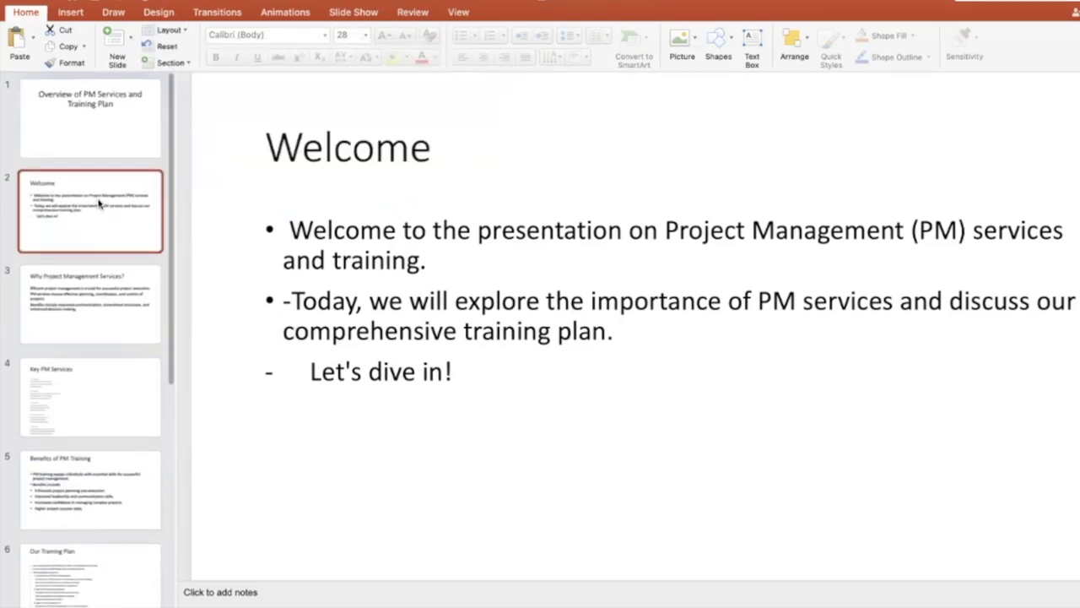
pyautogui.click(82, 119)
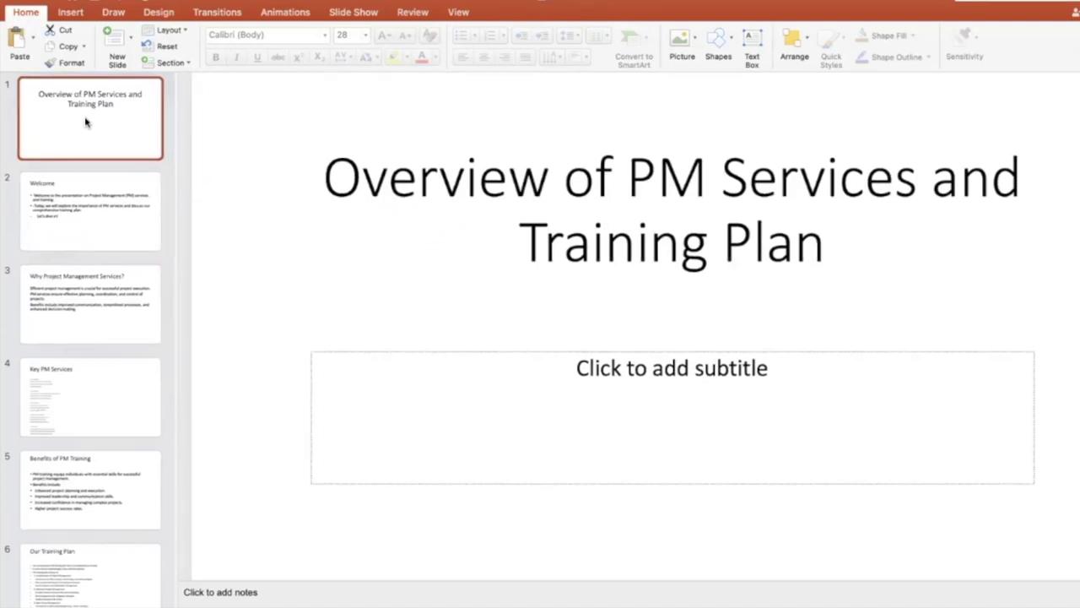
pyautogui.click(160, 11)
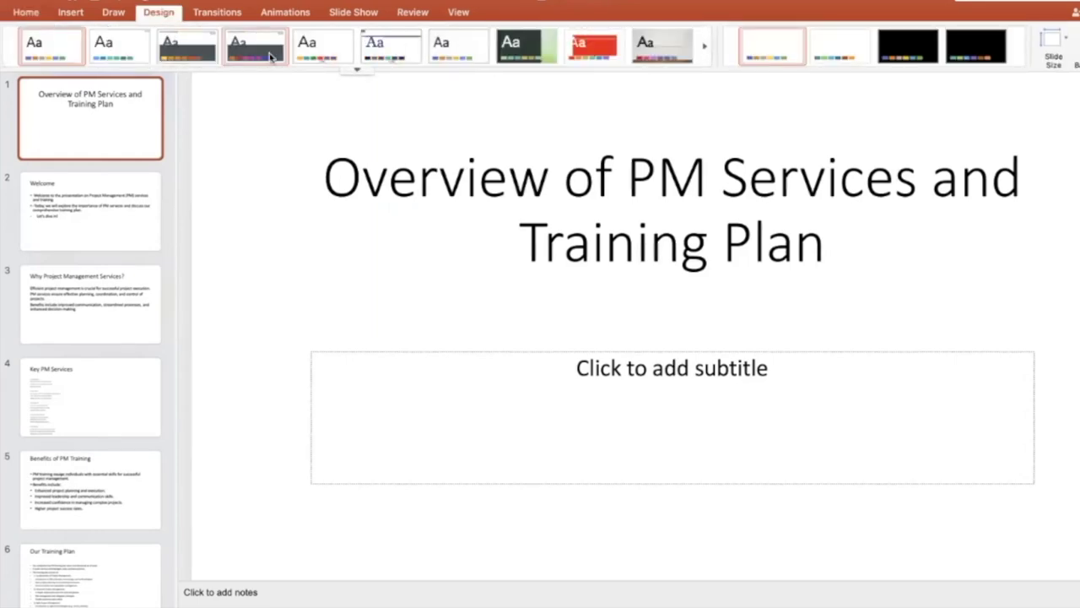
# Step: Apply the dark teal theme to every slide and check slides 2 through 4
pyautogui.click(355, 72)
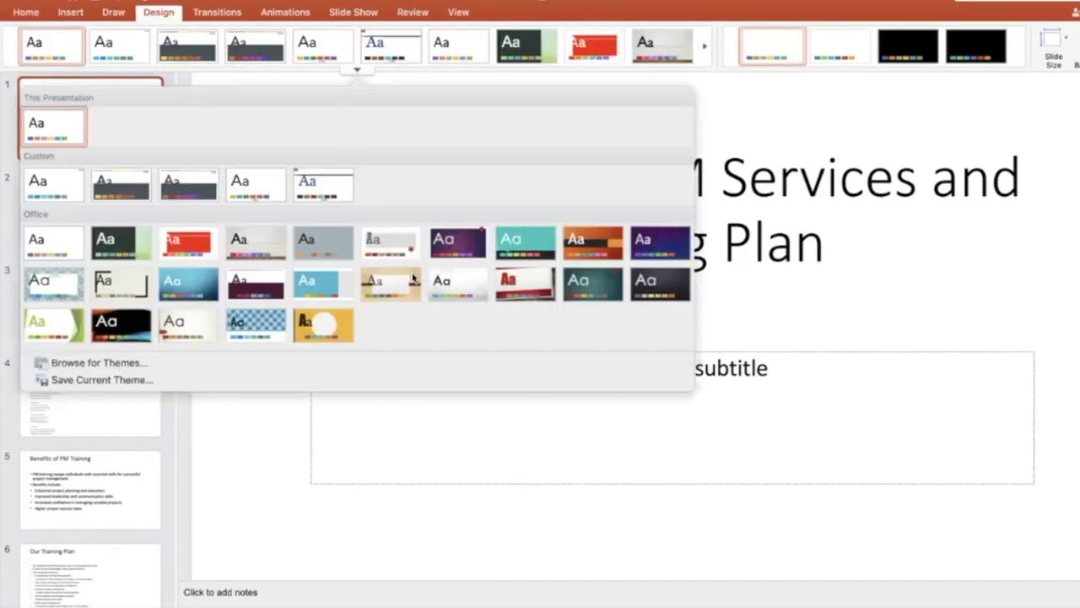
pyautogui.click(605, 289)
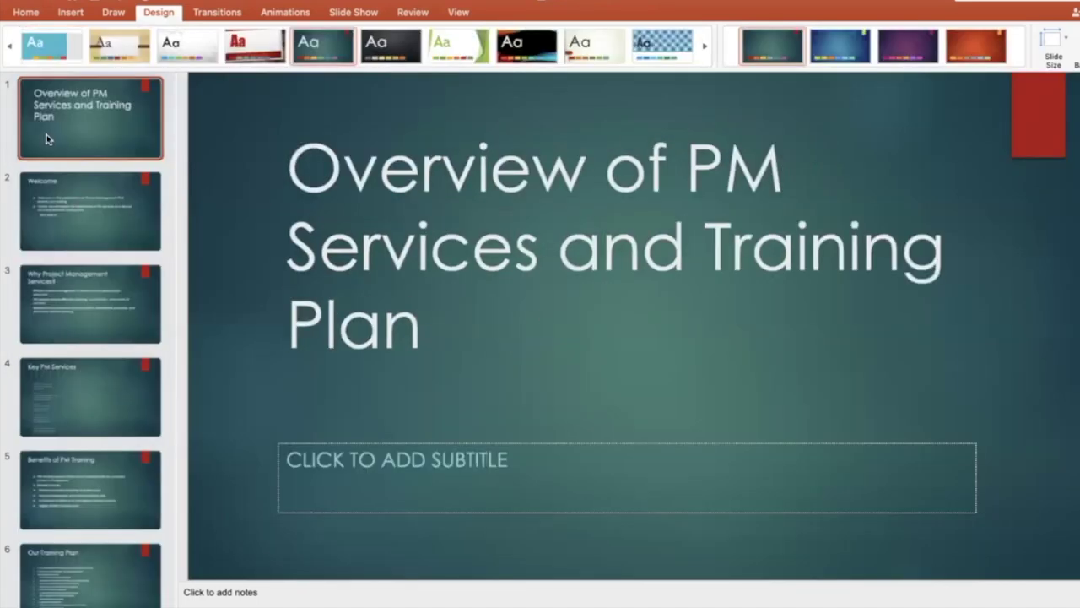
pyautogui.click(86, 188)
pyautogui.click(97, 304)
pyautogui.click(76, 407)
# Step: Review the Benefits, Conclusion and Contact Information slides, then return to the title slide
pyautogui.scroll(-1, 76, 406)
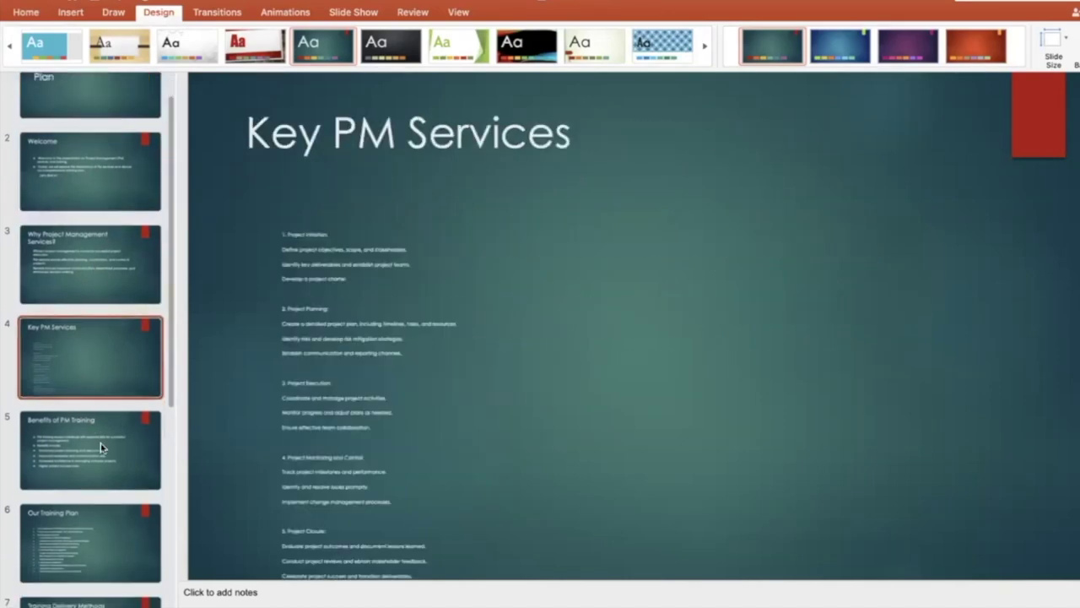
pyautogui.click(100, 445)
pyautogui.scroll(-8, 100, 446)
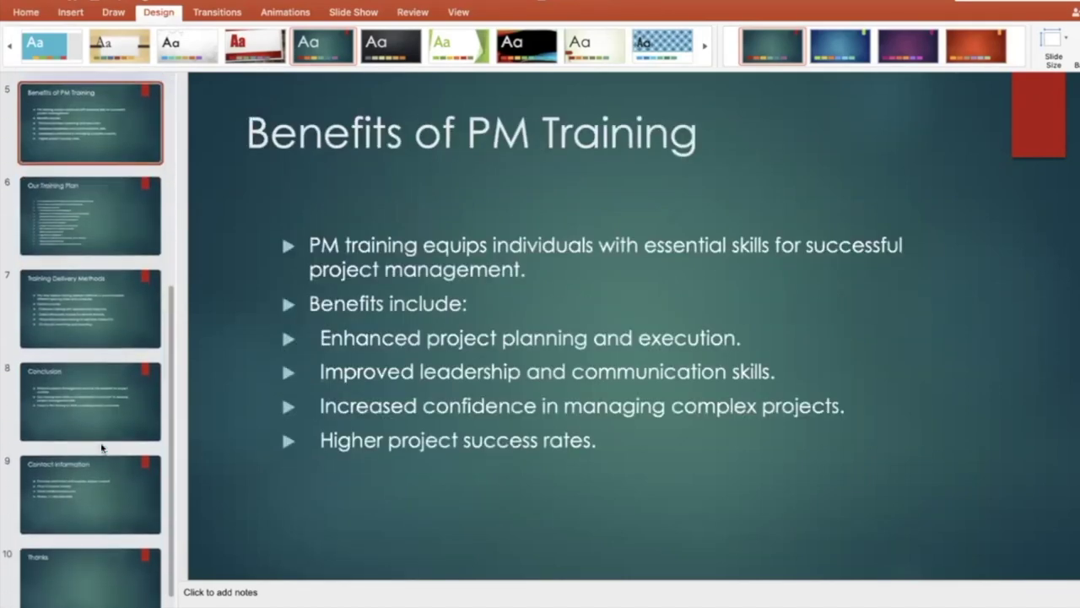
pyautogui.click(99, 347)
pyautogui.click(89, 460)
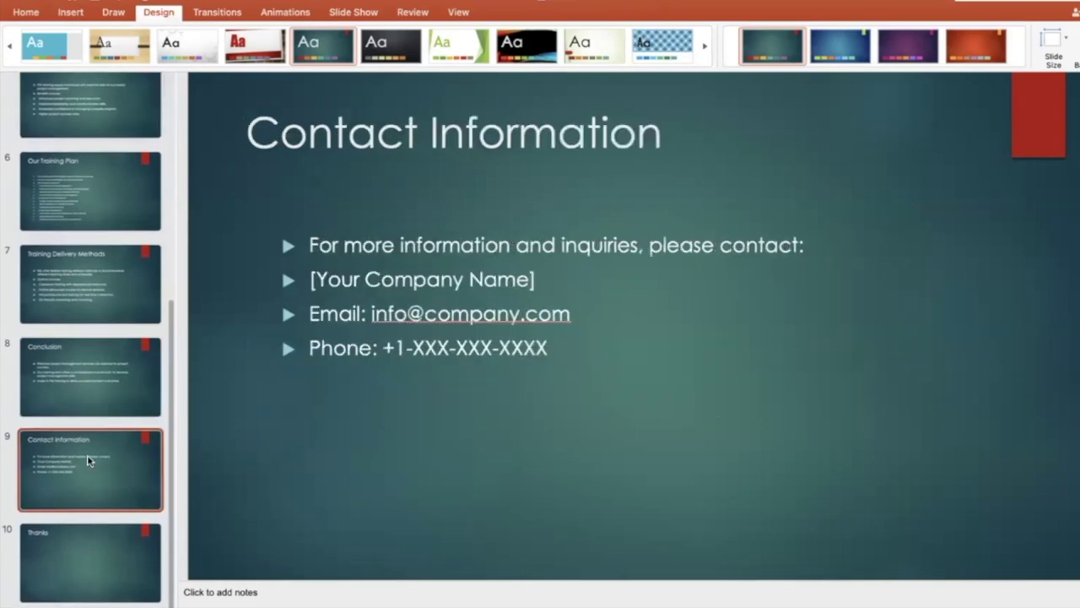
pyautogui.scroll(8, 59, 412)
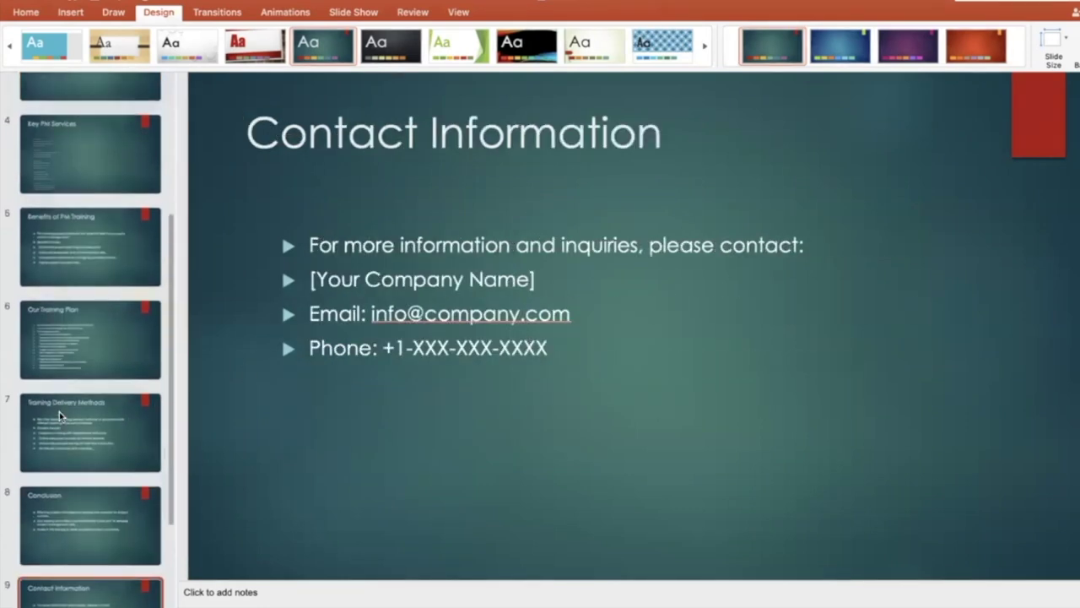
pyautogui.click(104, 139)
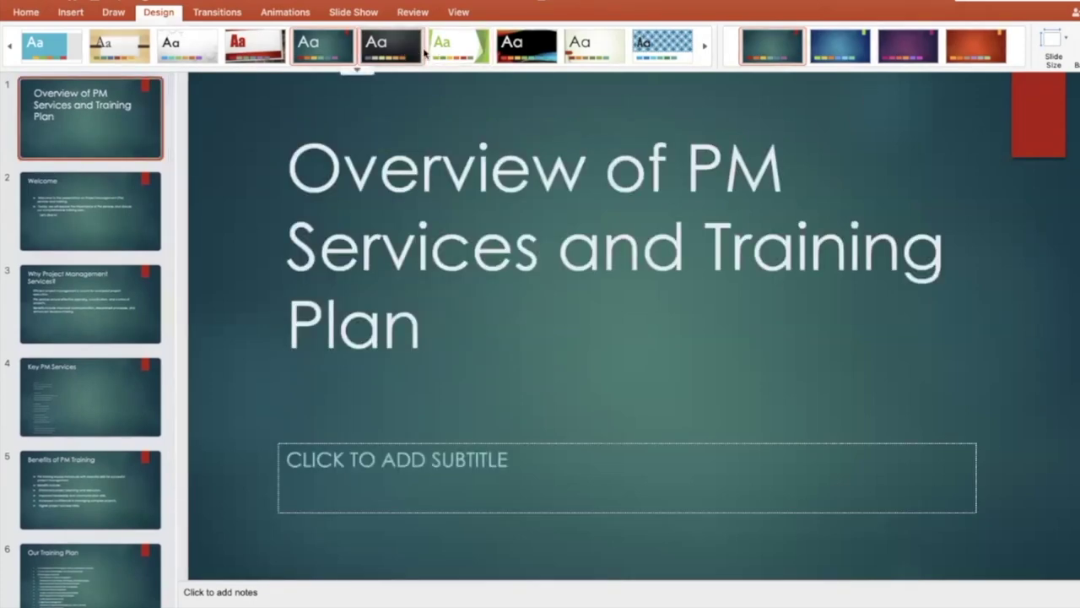
# Step: Apply the blue circle-pattern theme to the deck and review slides through Our Training Plan
pyautogui.click(660, 54)
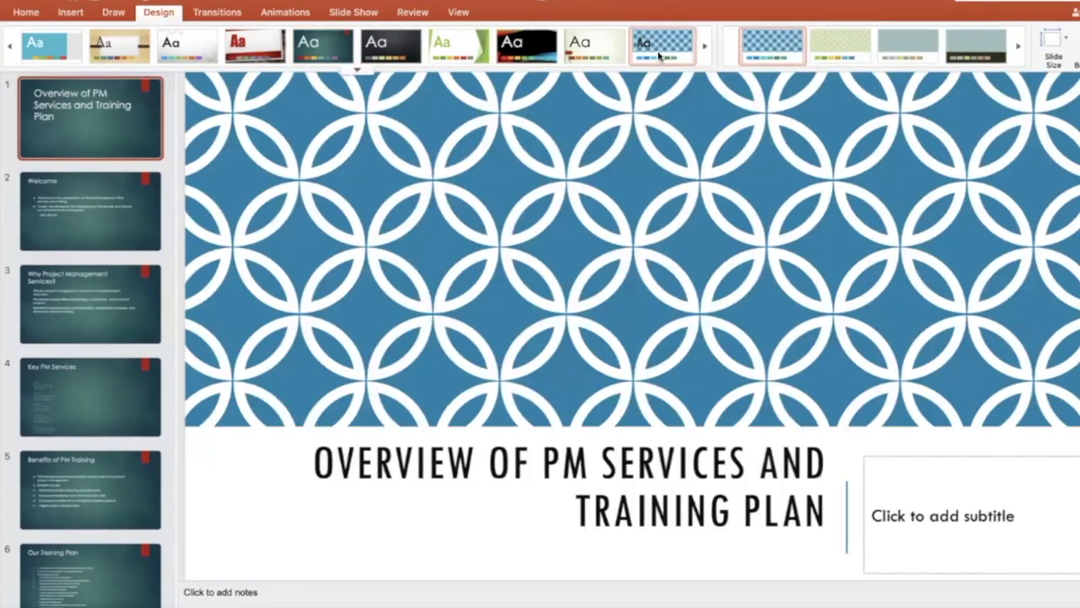
pyautogui.click(58, 230)
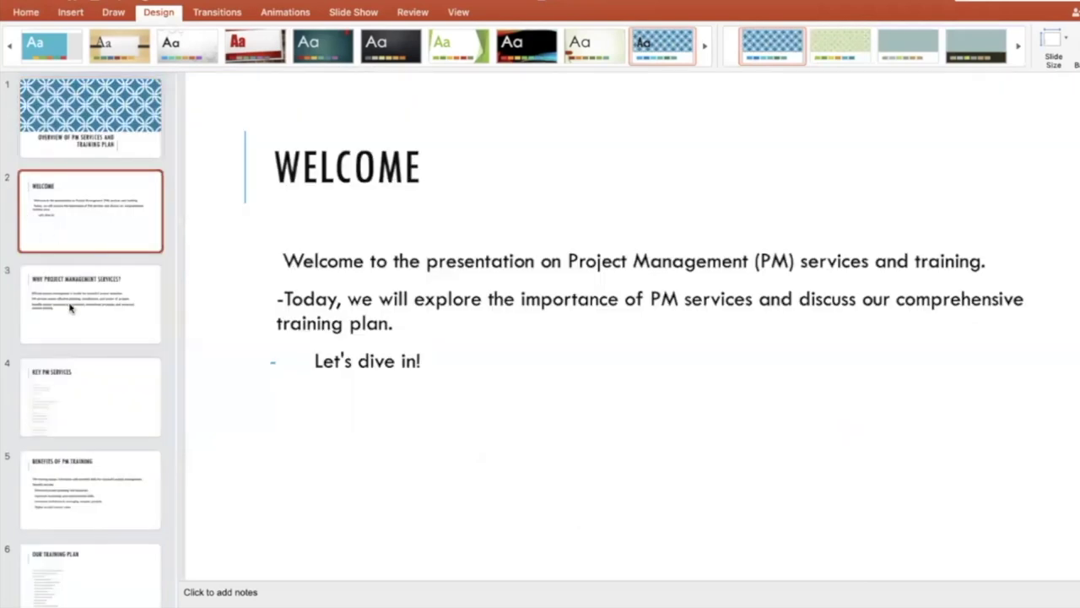
pyautogui.click(70, 307)
pyautogui.click(77, 410)
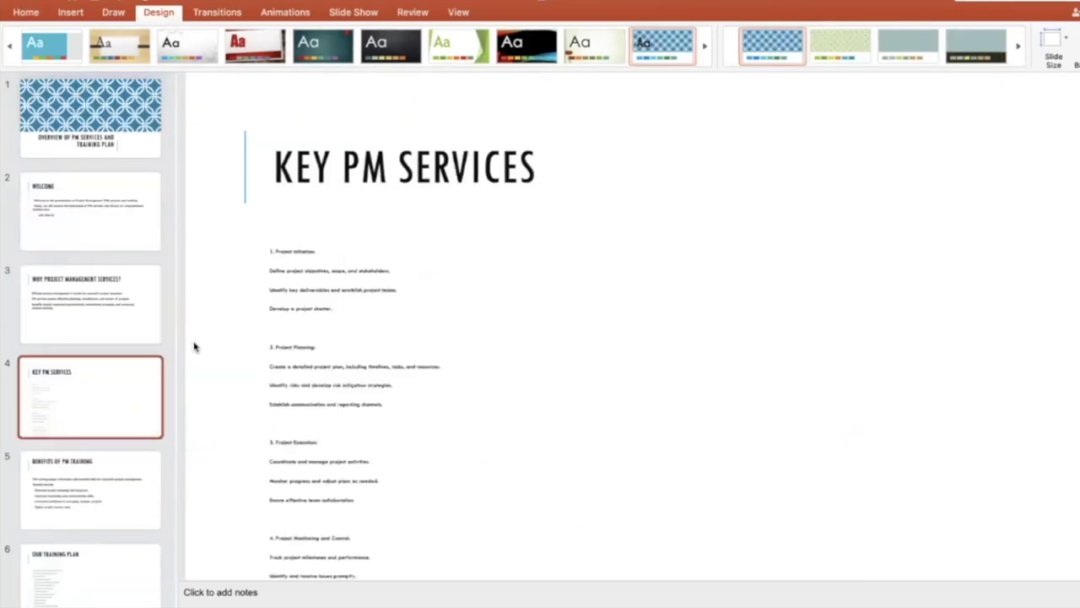
pyautogui.click(91, 509)
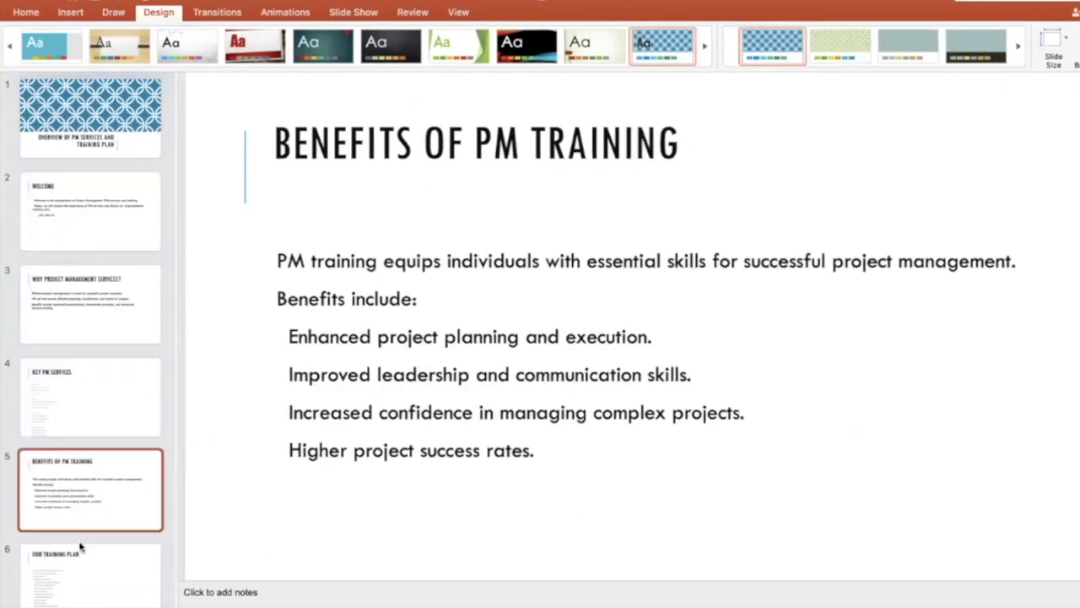
pyautogui.click(86, 574)
pyautogui.click(80, 128)
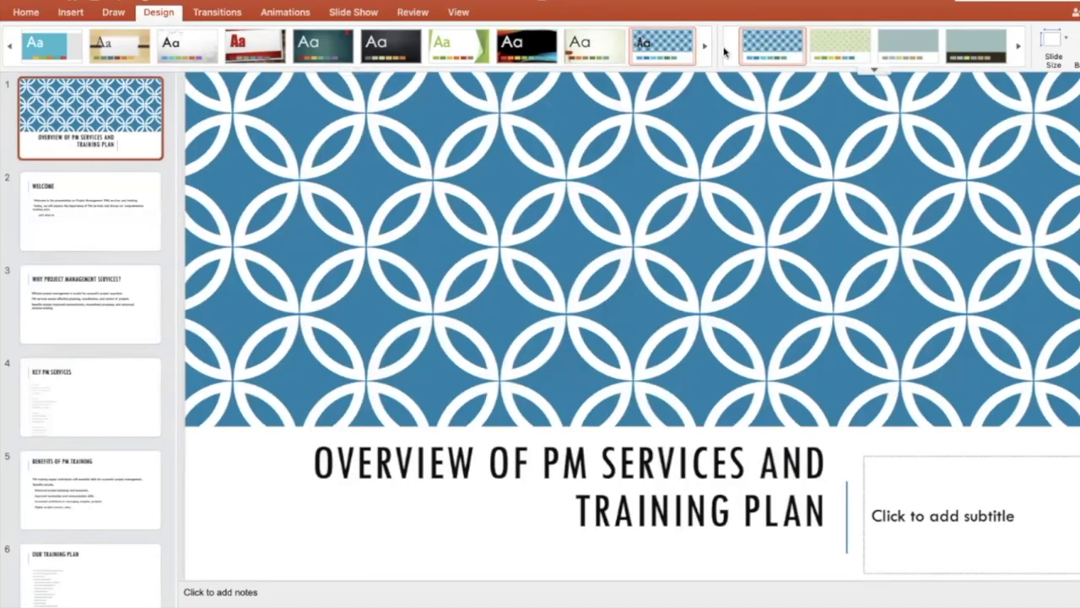
# Step: Try the green dotted and dark-band variants, then apply the brown diamond-pattern variant
pyautogui.click(845, 55)
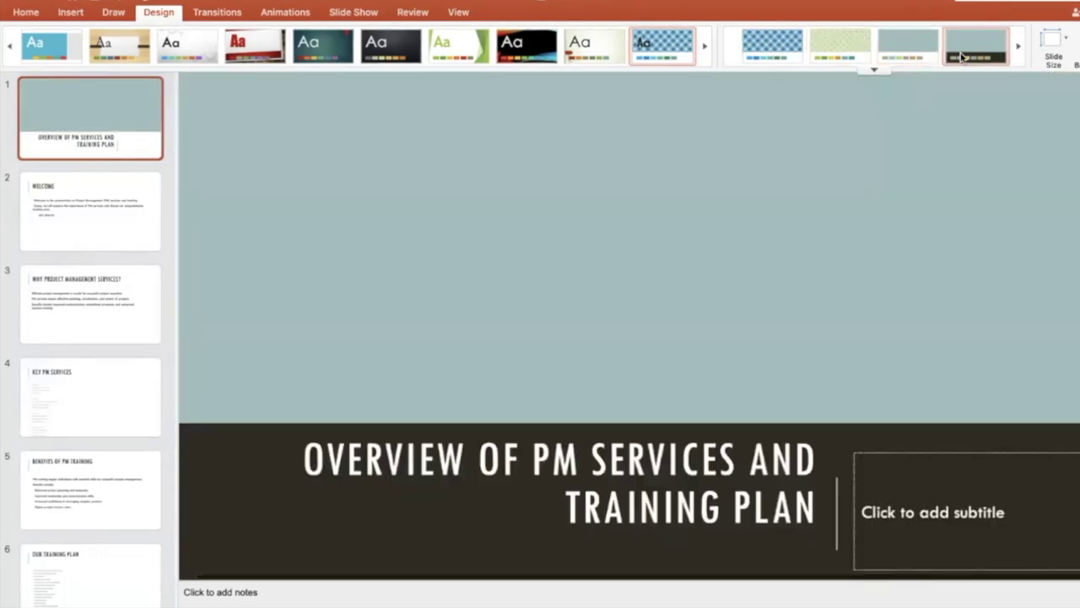
pyautogui.click(962, 56)
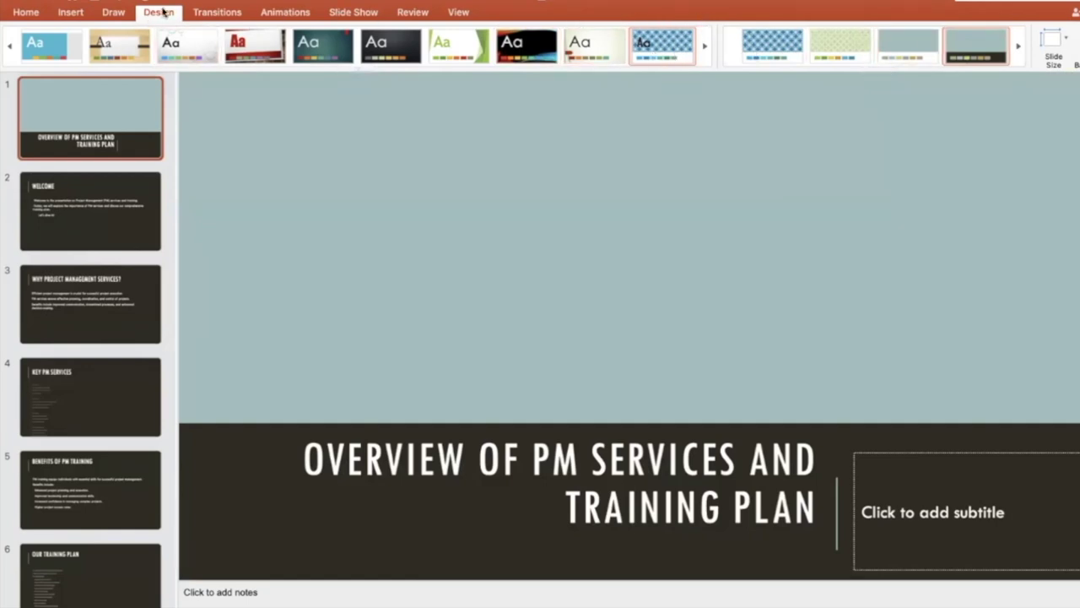
pyautogui.click(873, 71)
pyautogui.click(807, 124)
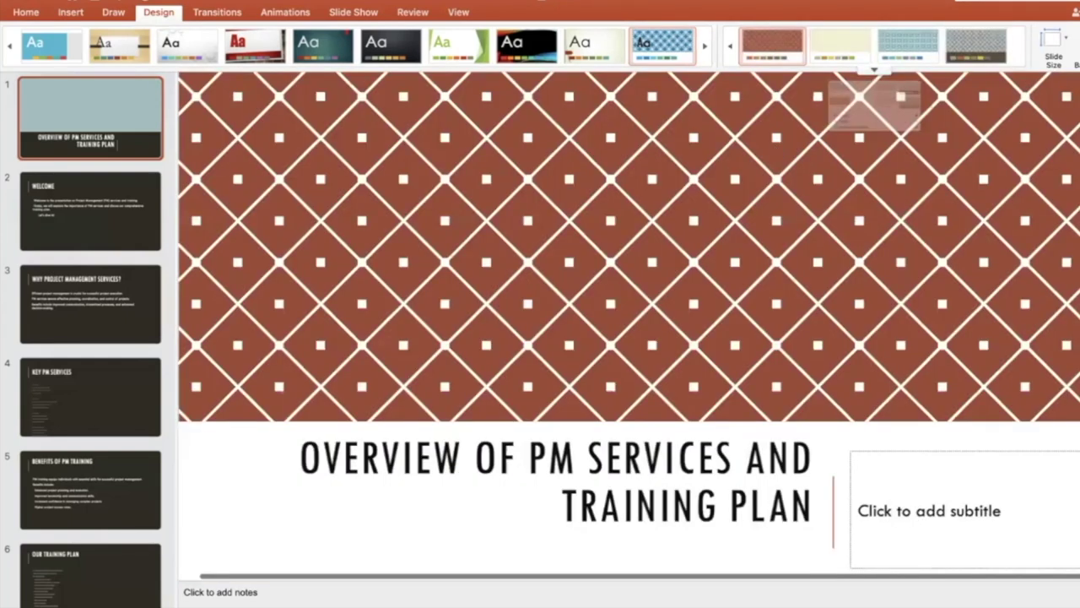
pyautogui.click(101, 247)
pyautogui.click(91, 341)
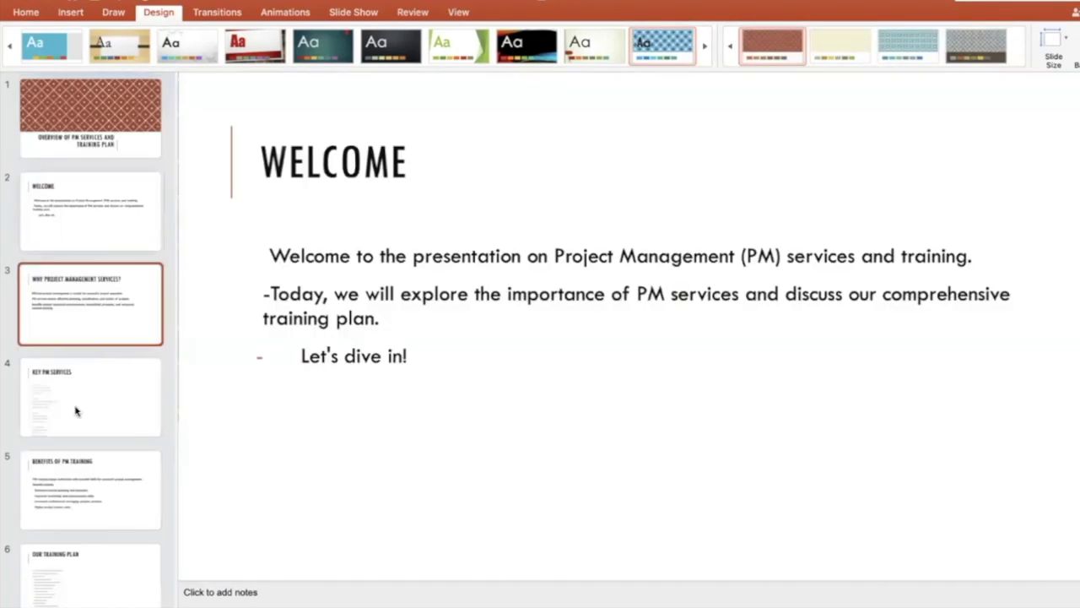
pyautogui.click(77, 435)
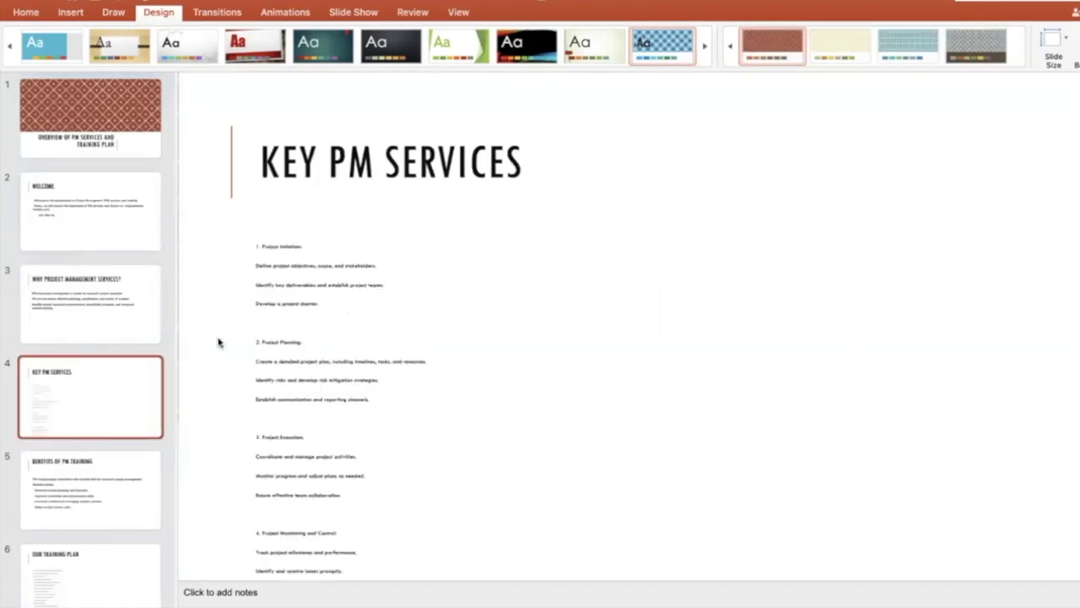
# Step: Try the dark textured, blue-and-white and teal themes, then reapply the blue circle-pattern theme
pyautogui.click(384, 54)
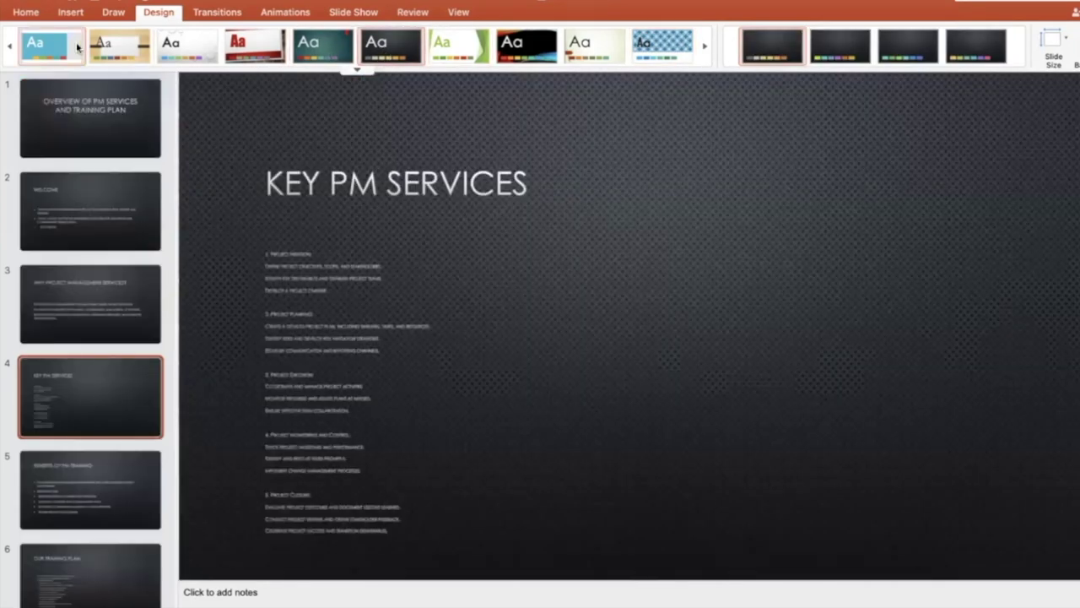
pyautogui.click(41, 51)
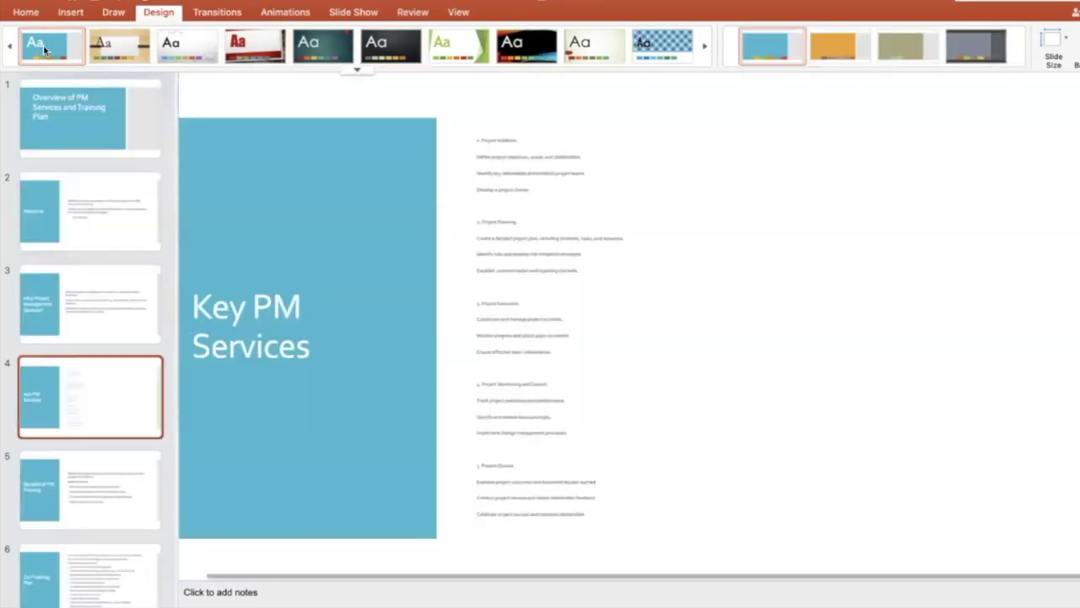
pyautogui.click(334, 56)
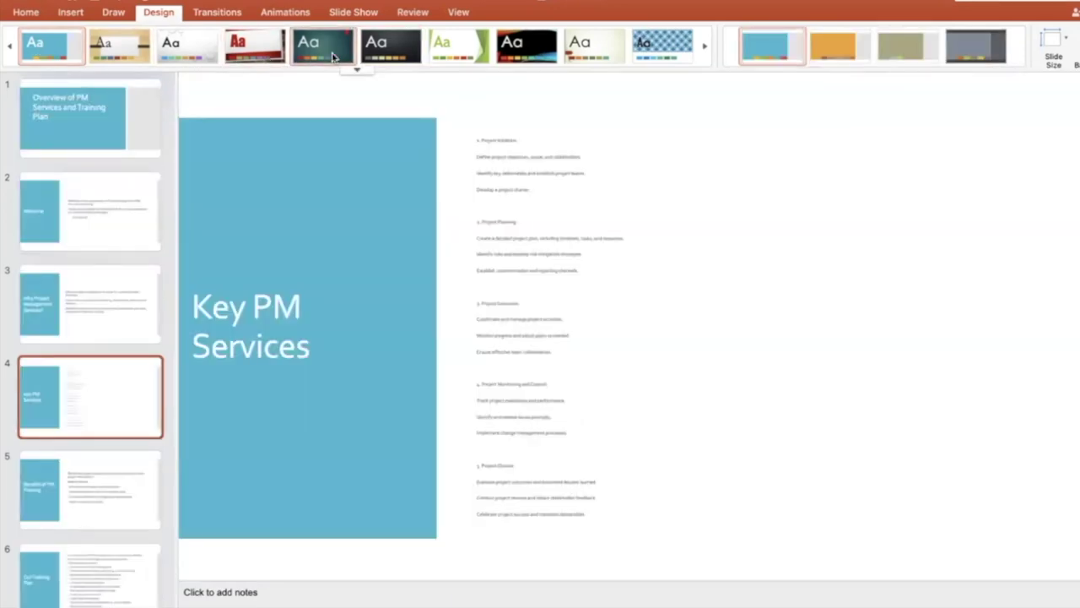
pyautogui.click(76, 134)
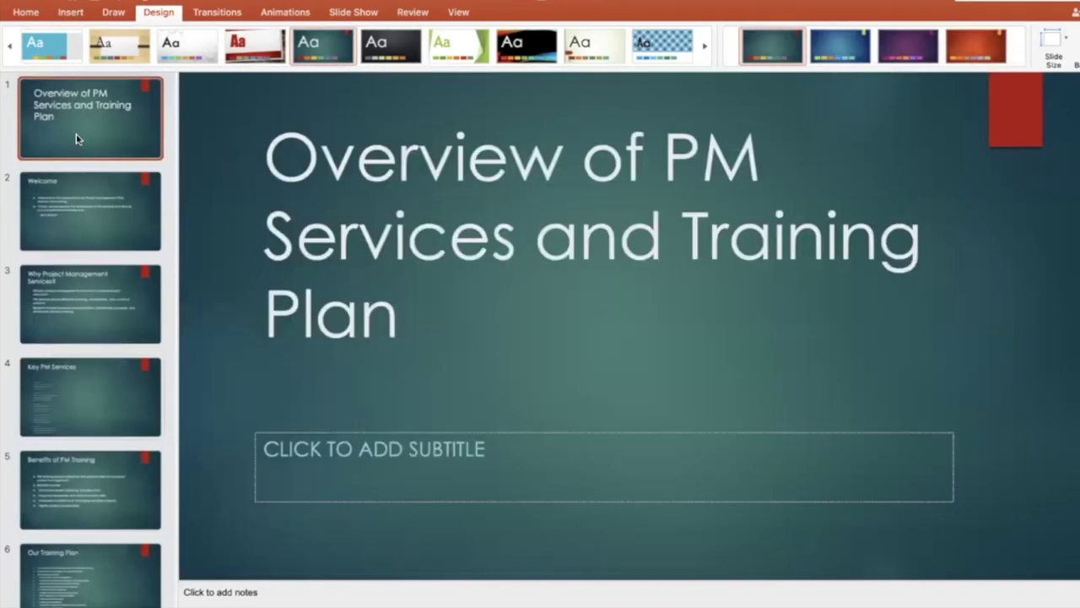
pyautogui.click(90, 188)
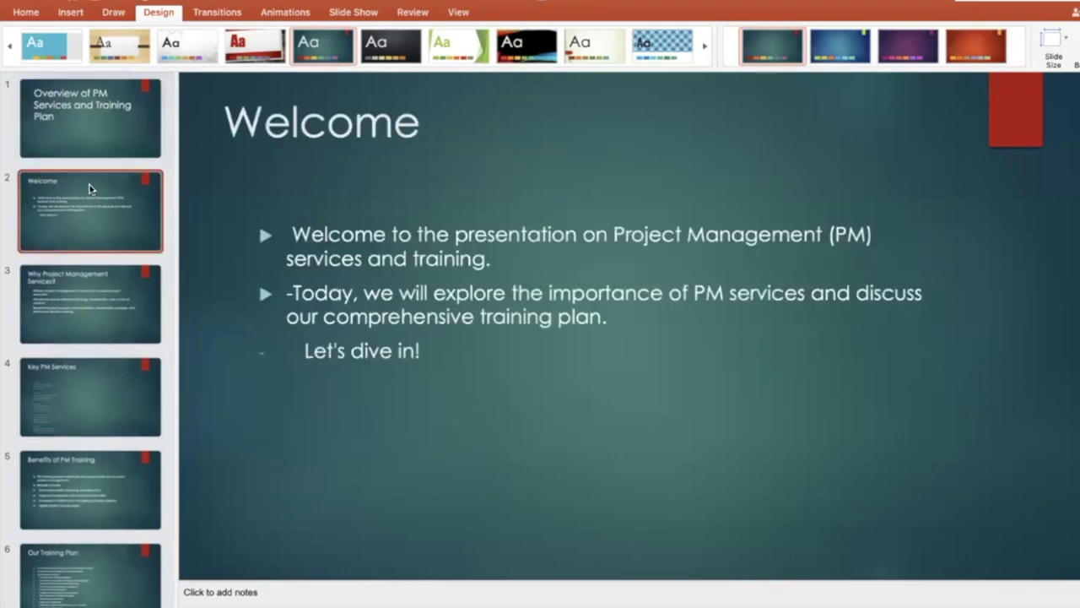
pyautogui.click(663, 46)
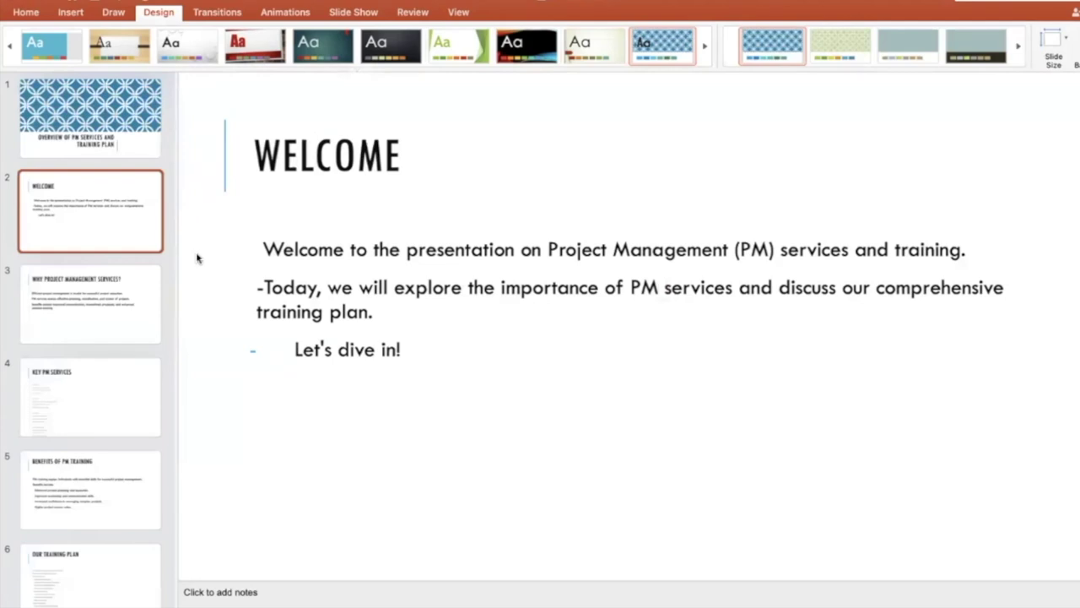
pyautogui.click(57, 106)
# Step: Try the teal circle-and-dot variant, then apply the brown diamond-pattern variant and review the slides
pyautogui.click(72, 336)
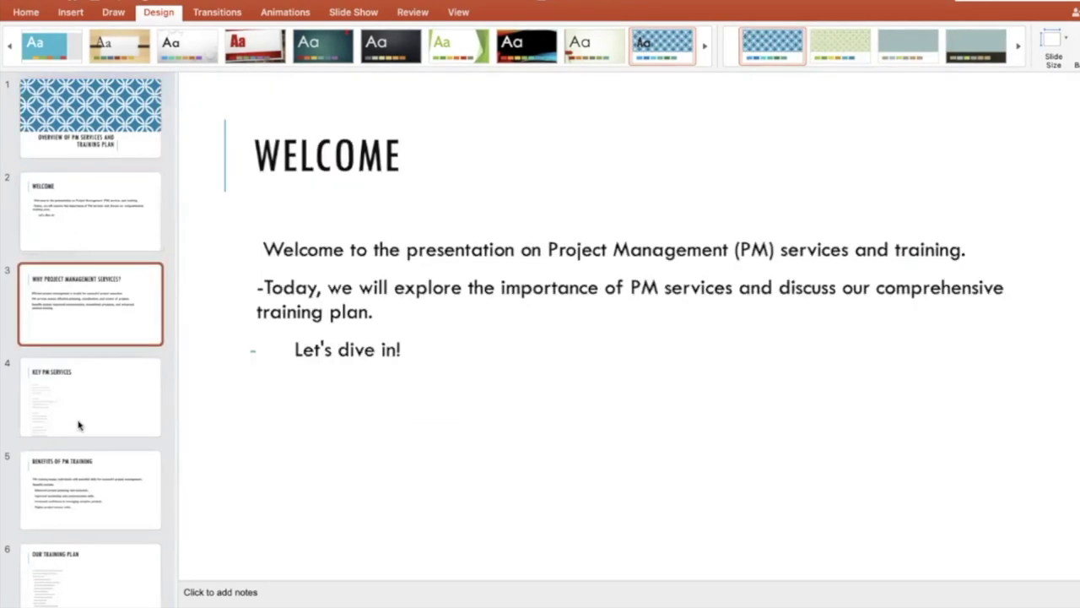
pyautogui.rightClick(74, 424)
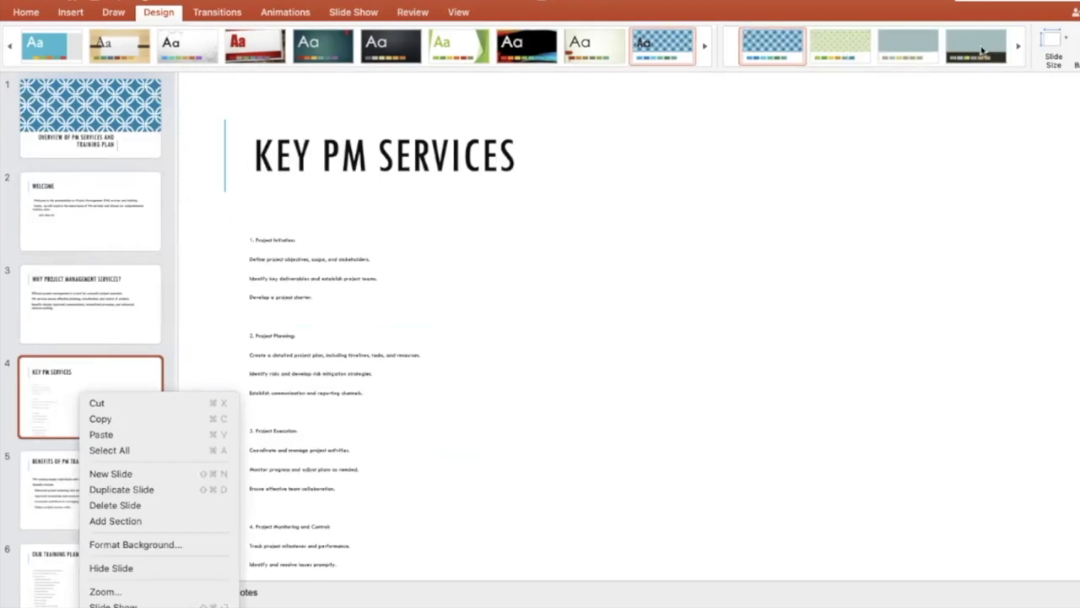
pyautogui.click(813, 70)
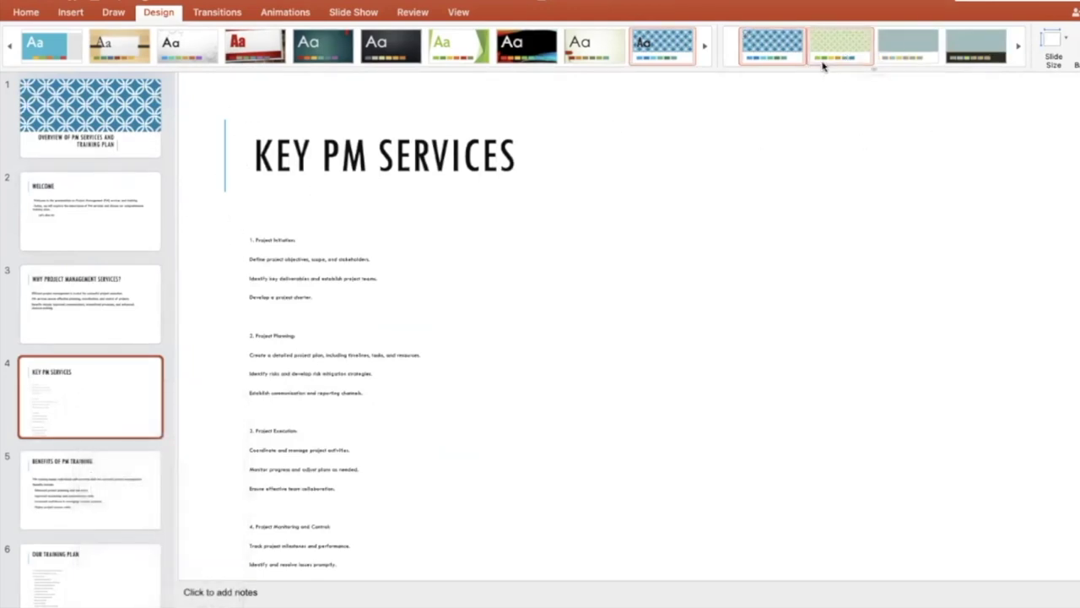
pyautogui.click(874, 71)
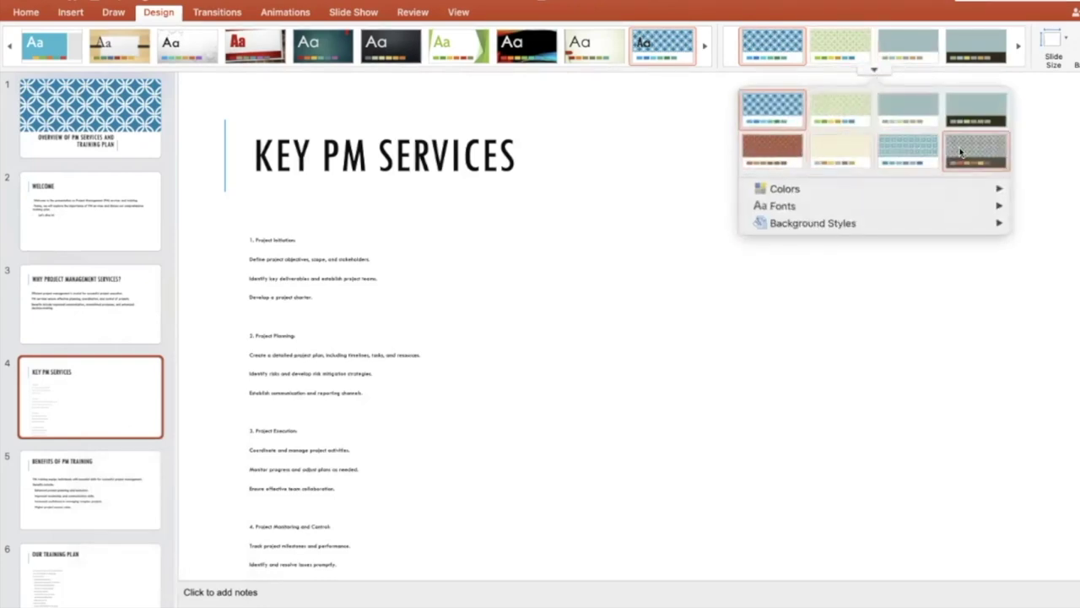
pyautogui.click(897, 154)
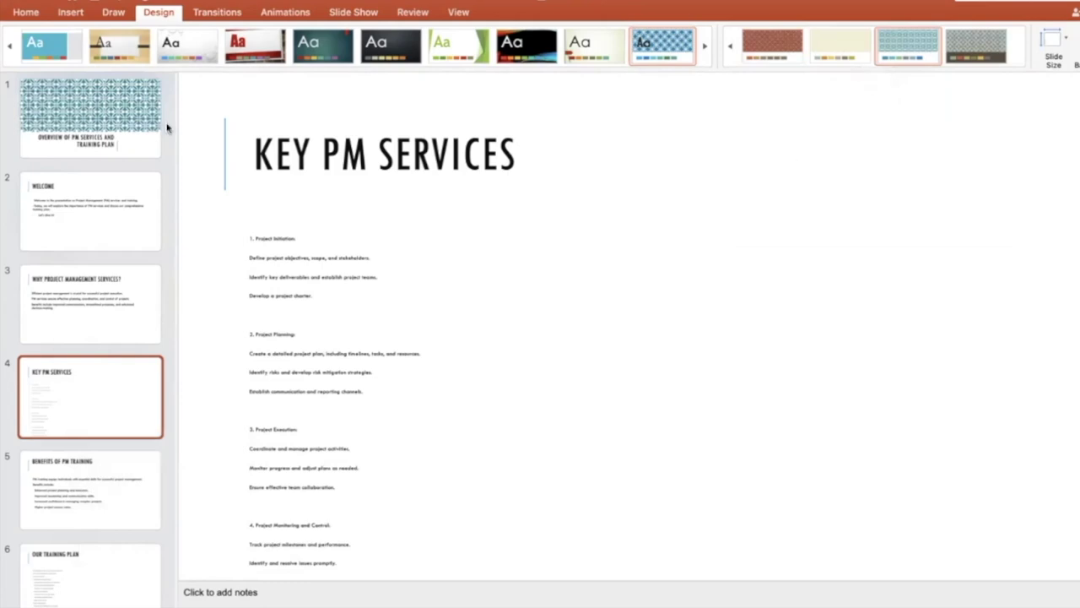
pyautogui.click(71, 120)
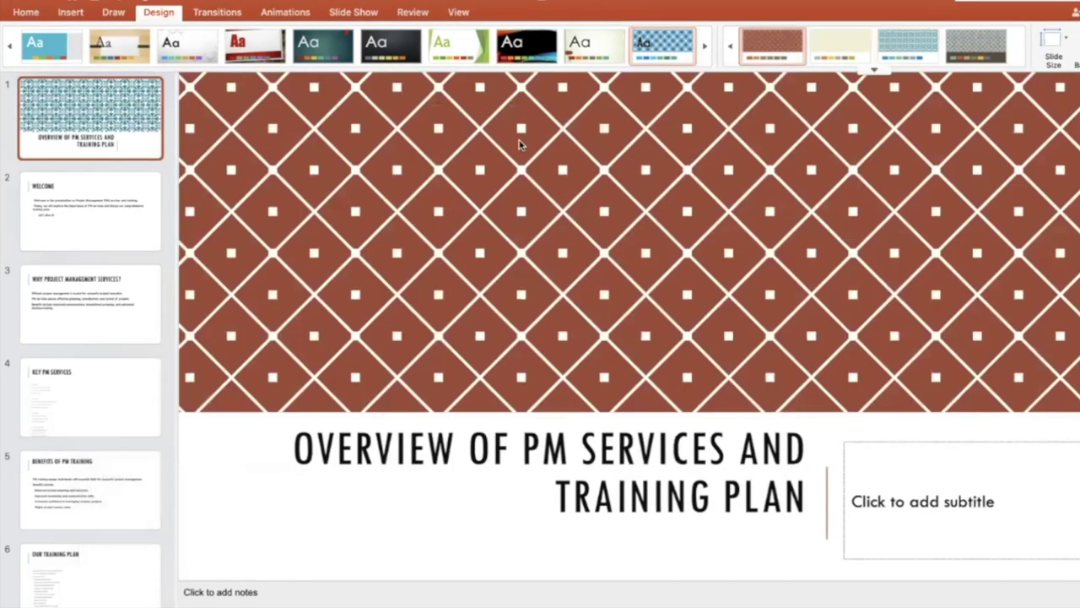
pyautogui.click(103, 236)
pyautogui.click(85, 148)
pyautogui.click(86, 216)
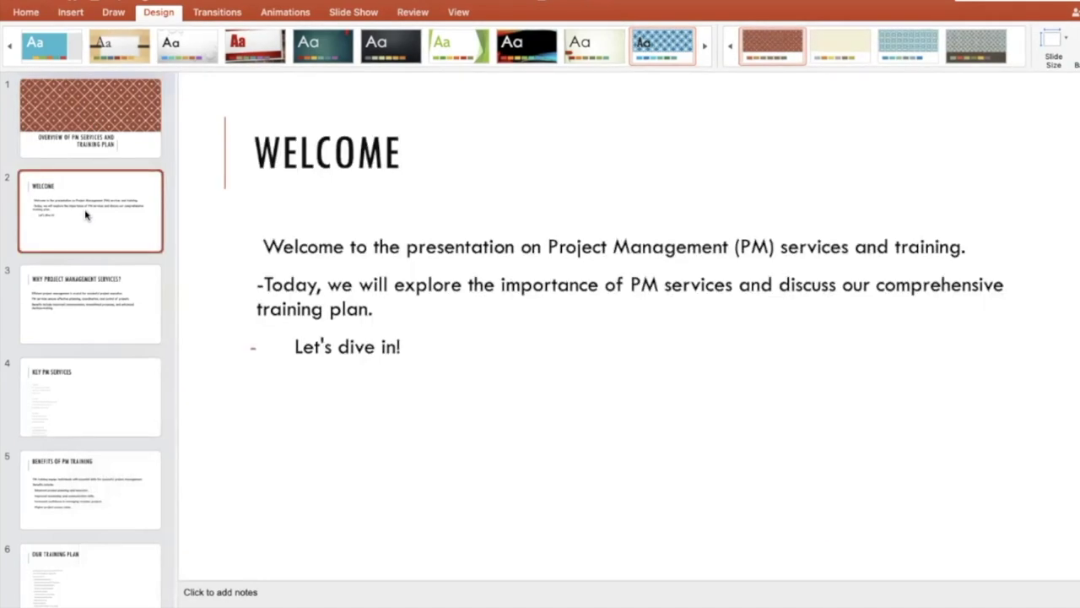